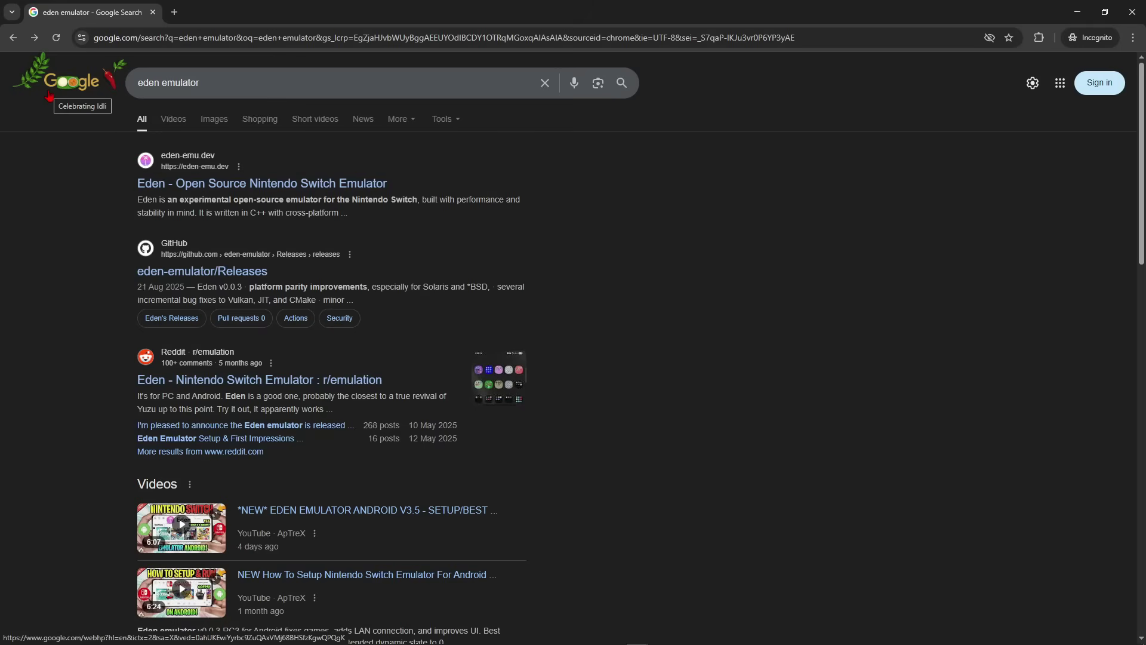
Step: Select part of the 'eden emulator' query above the eden-emu.dev search result
drag(209, 83, 137, 92)
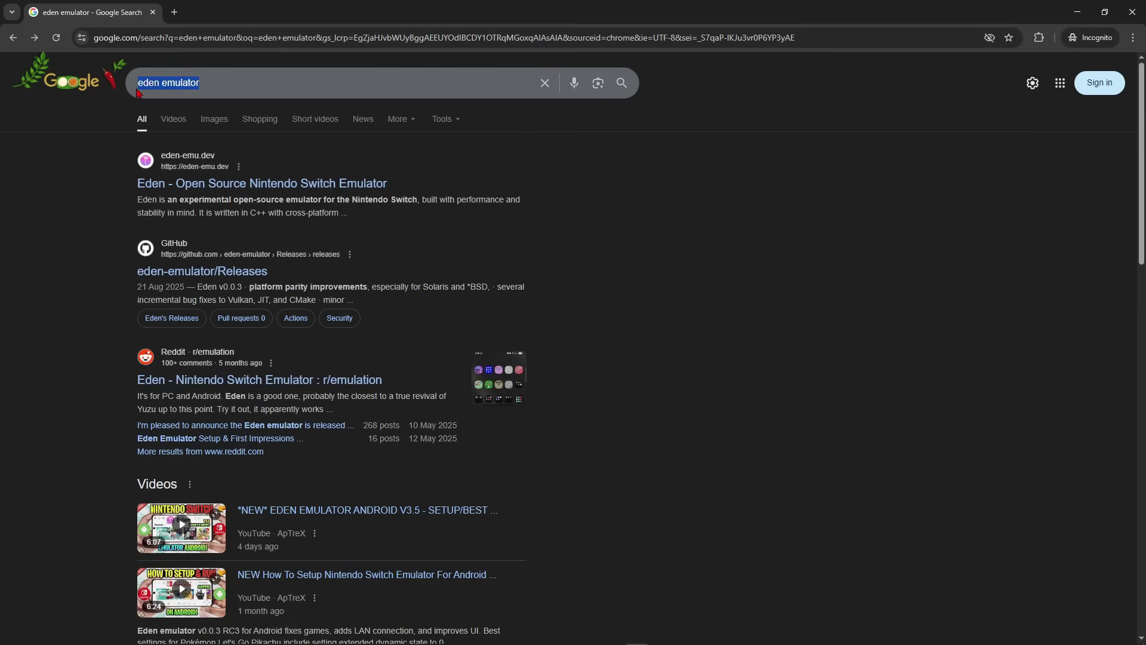
Step: Open eden-emu.dev and choose the Windows download on its Download page
click(172, 187)
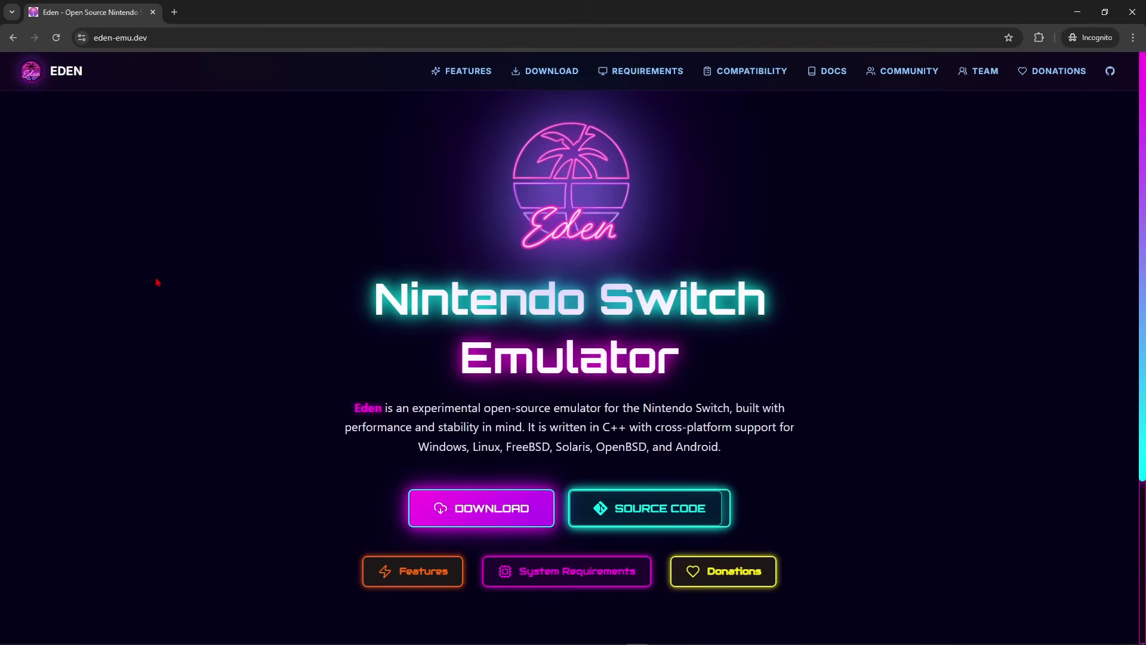
scroll(238, 358, down, 5)
scroll(237, 358, up, 5)
click(441, 519)
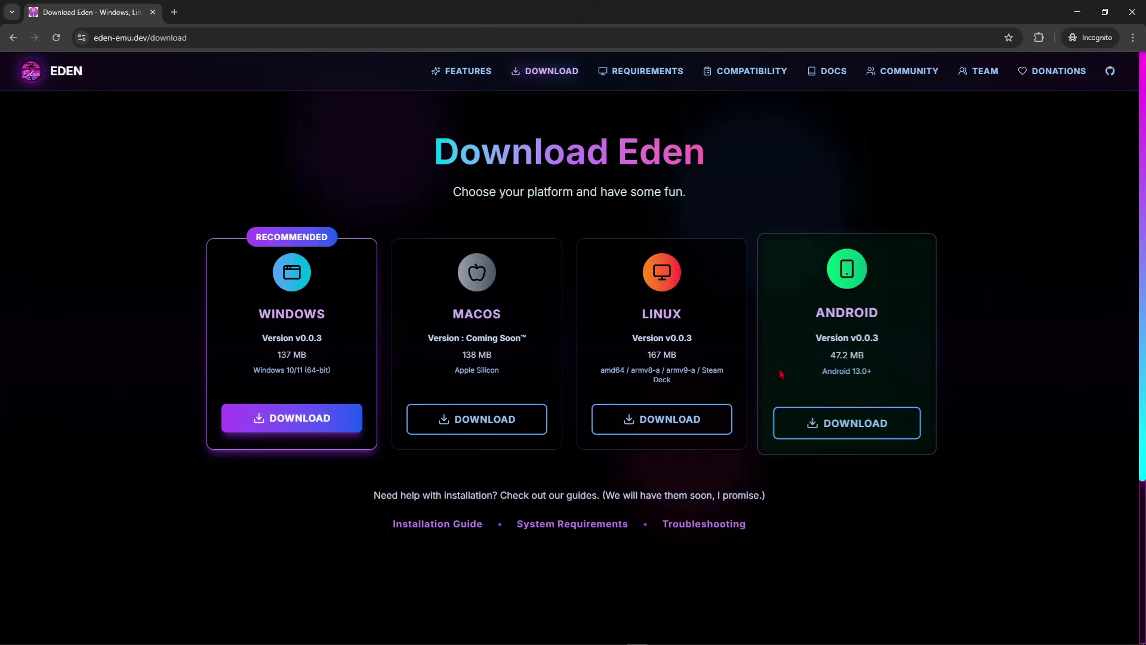
click(300, 419)
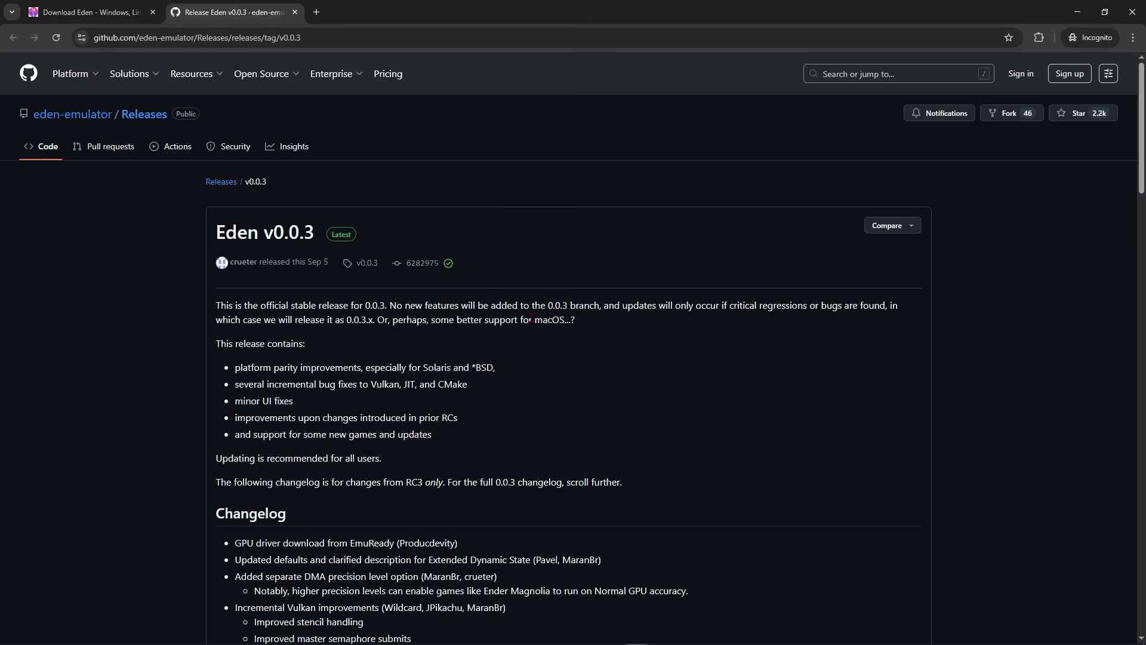
Step: Download Eden-Windows-v0.0.3-amd64.zip from the Assets list of the v0.0.3 release
drag(216, 231, 314, 232)
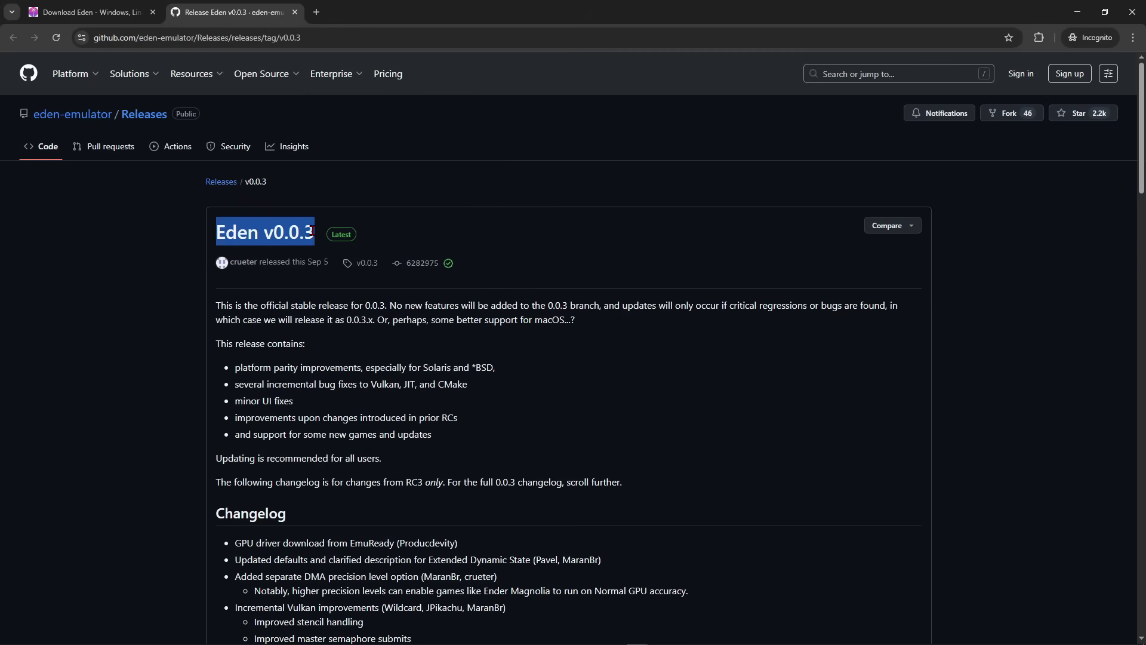
click(281, 233)
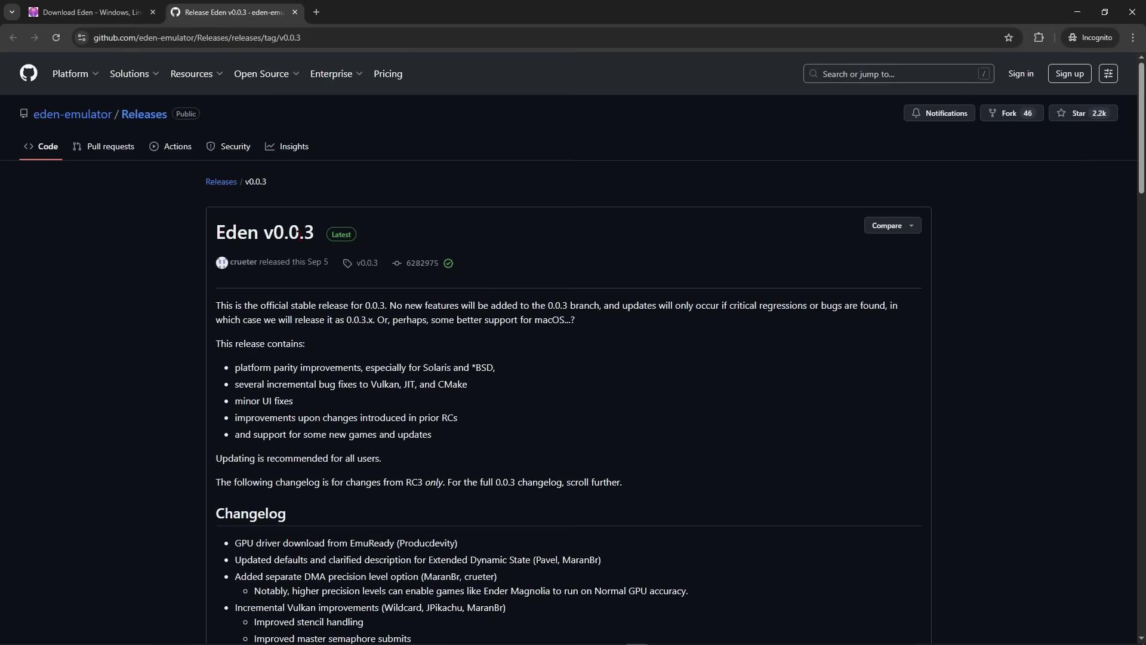
scroll(308, 241, down, 20)
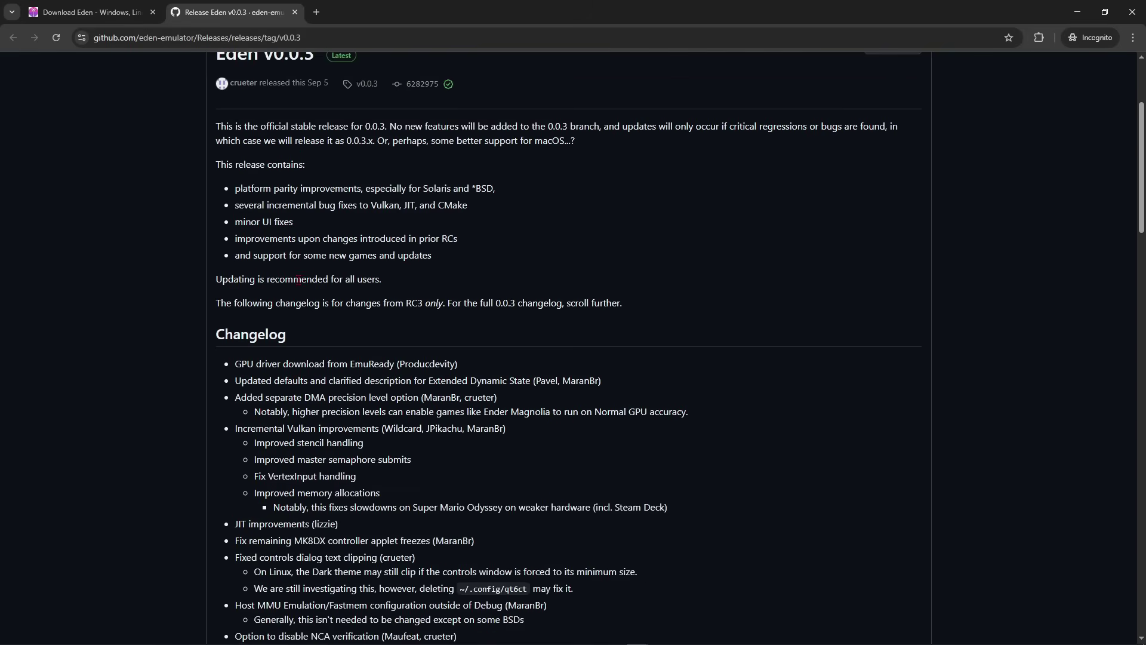
scroll(294, 317, down, 20)
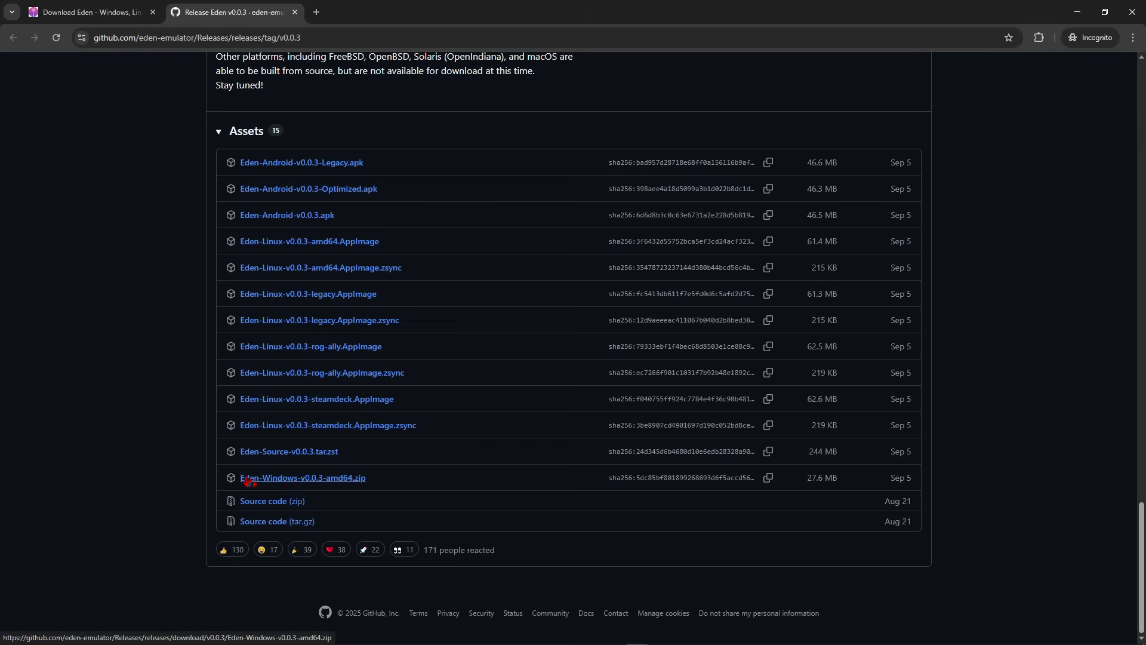
click(301, 480)
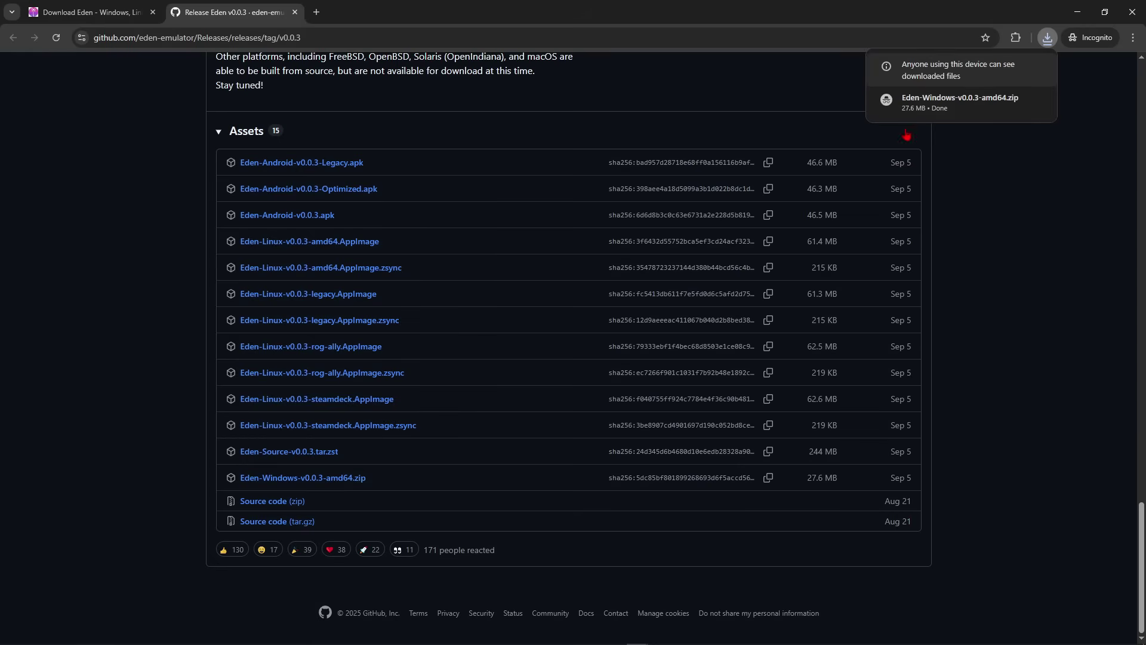
mouse_move(931, 95)
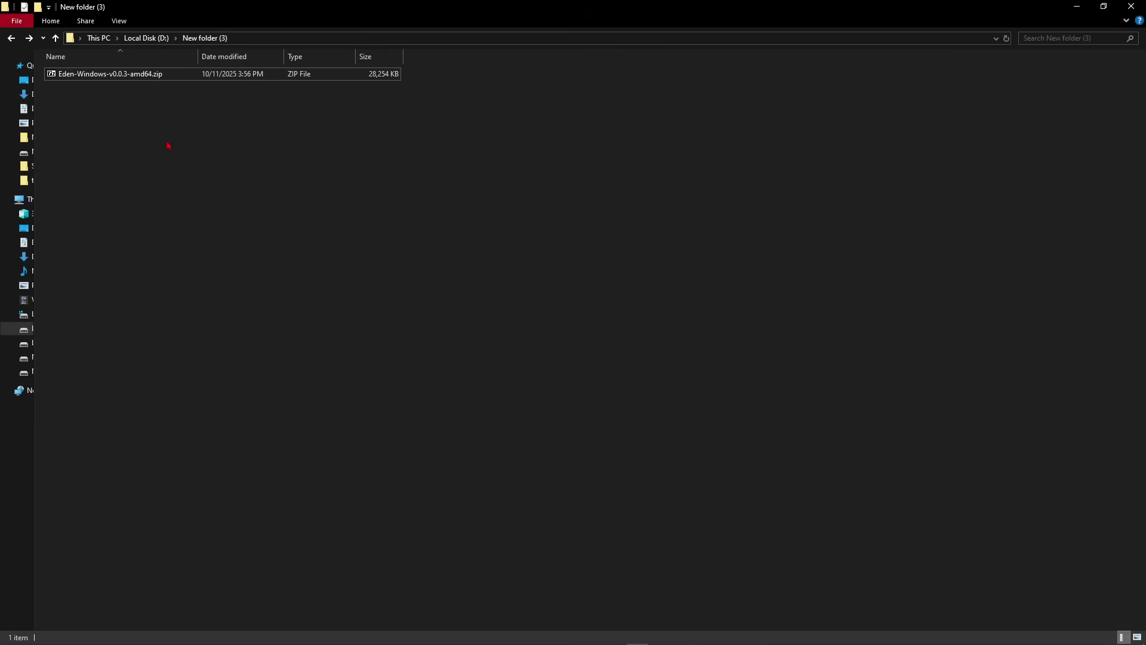
Step: Extract the Eden Windows zip in place with 7-Zip Extract Here in New folder (3)
right_click(118, 74)
mouse_move(142, 101)
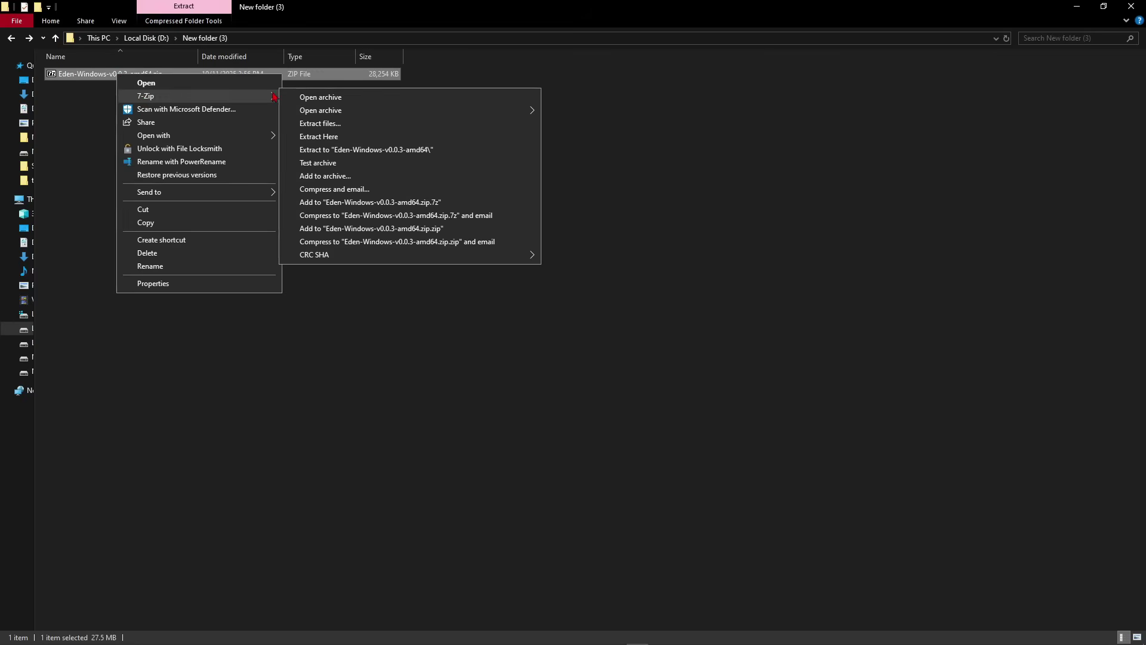
click(301, 138)
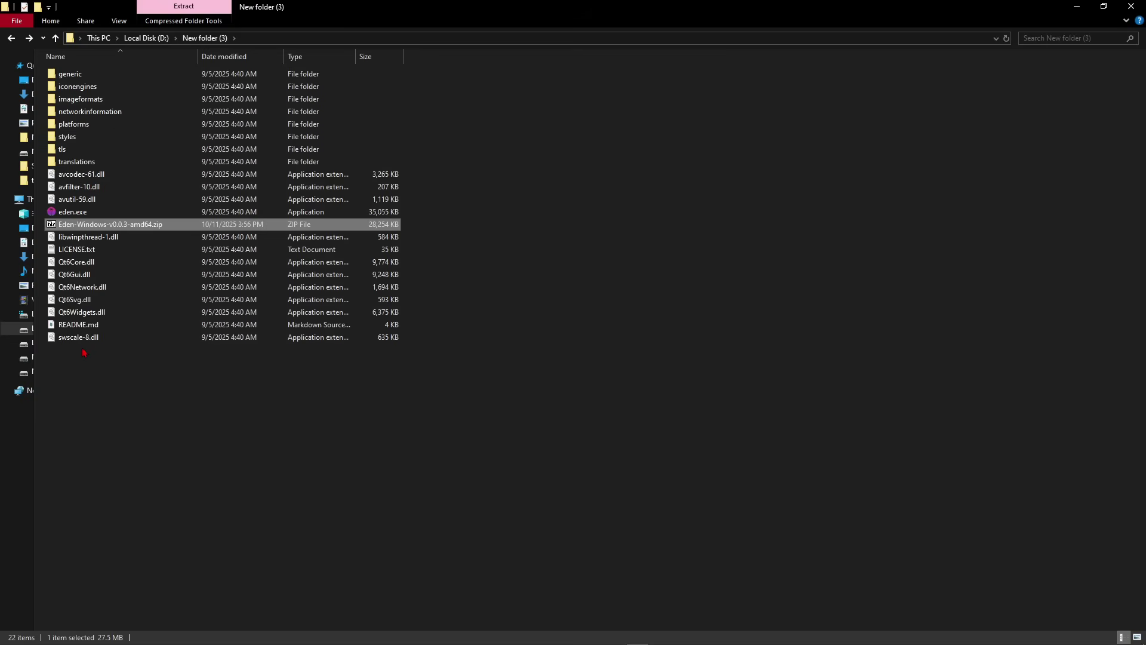
click(270, 410)
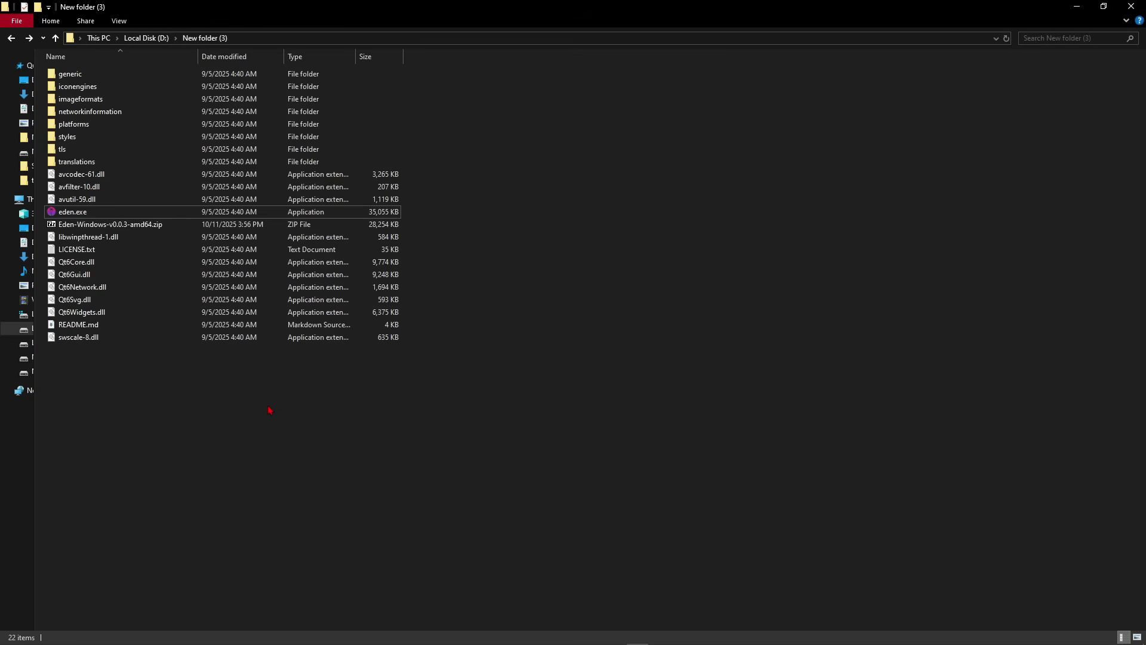
Step: Launch eden.exe, dismiss the missing encryption keys warning, and maximize the Eden window
double_click(83, 216)
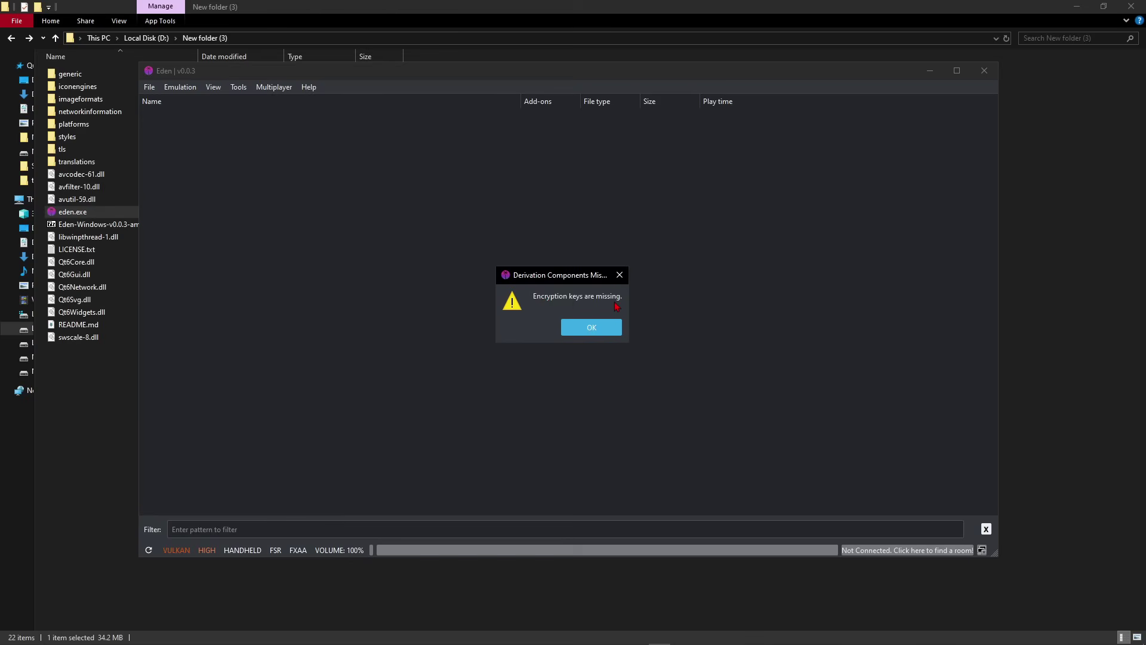
click(594, 327)
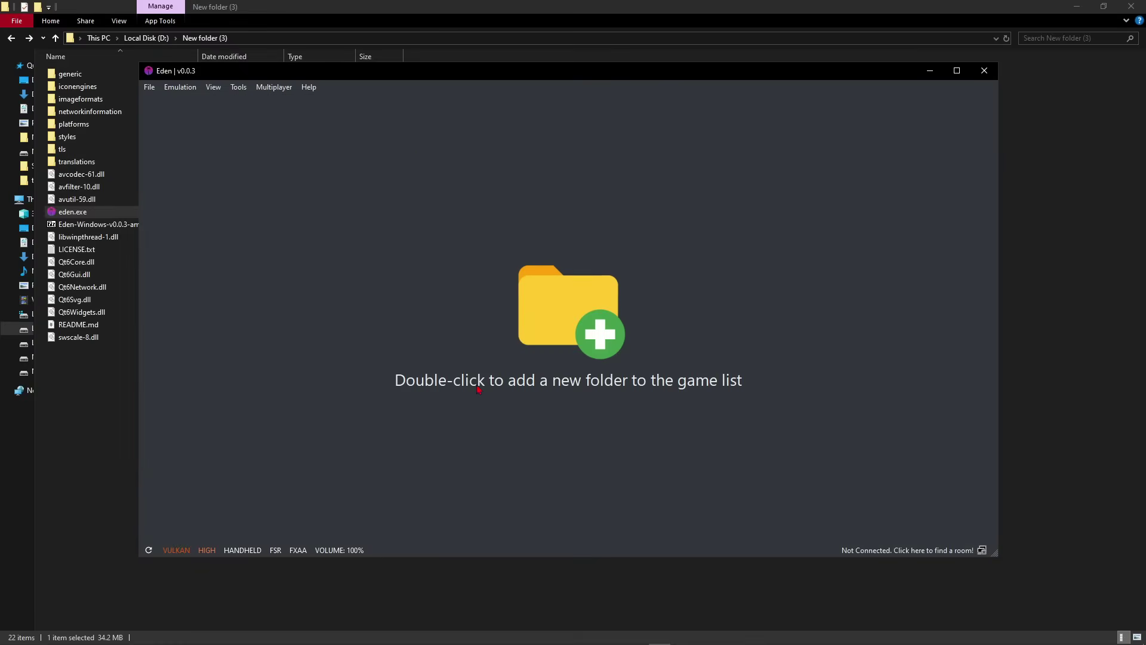
click(392, 79)
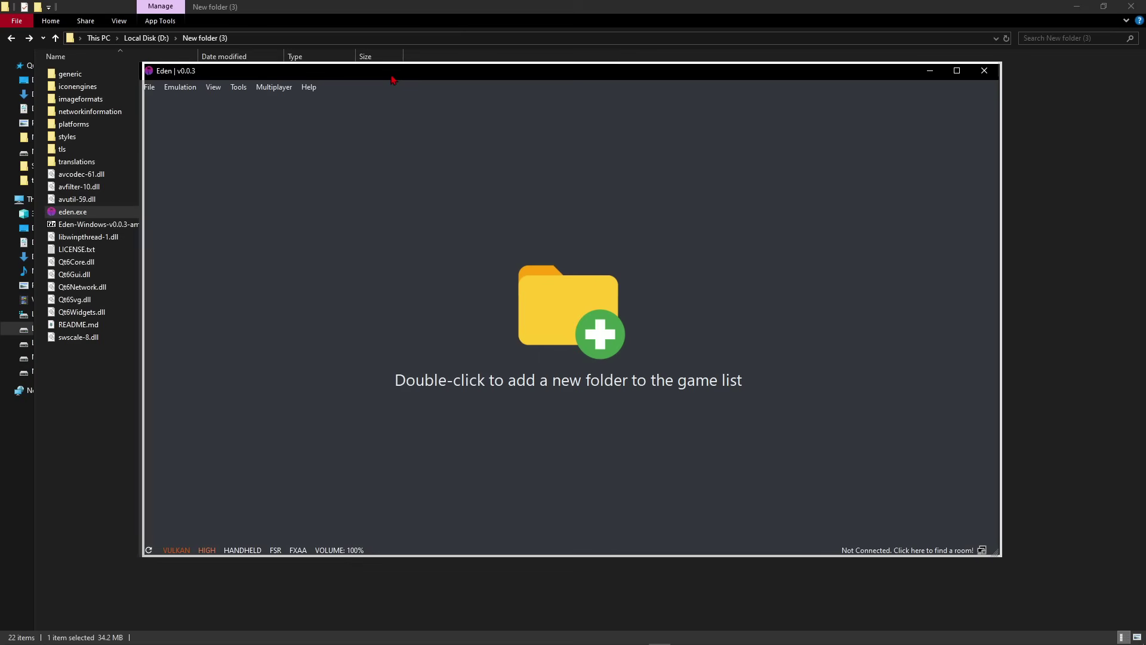
drag(392, 79, 386, 80)
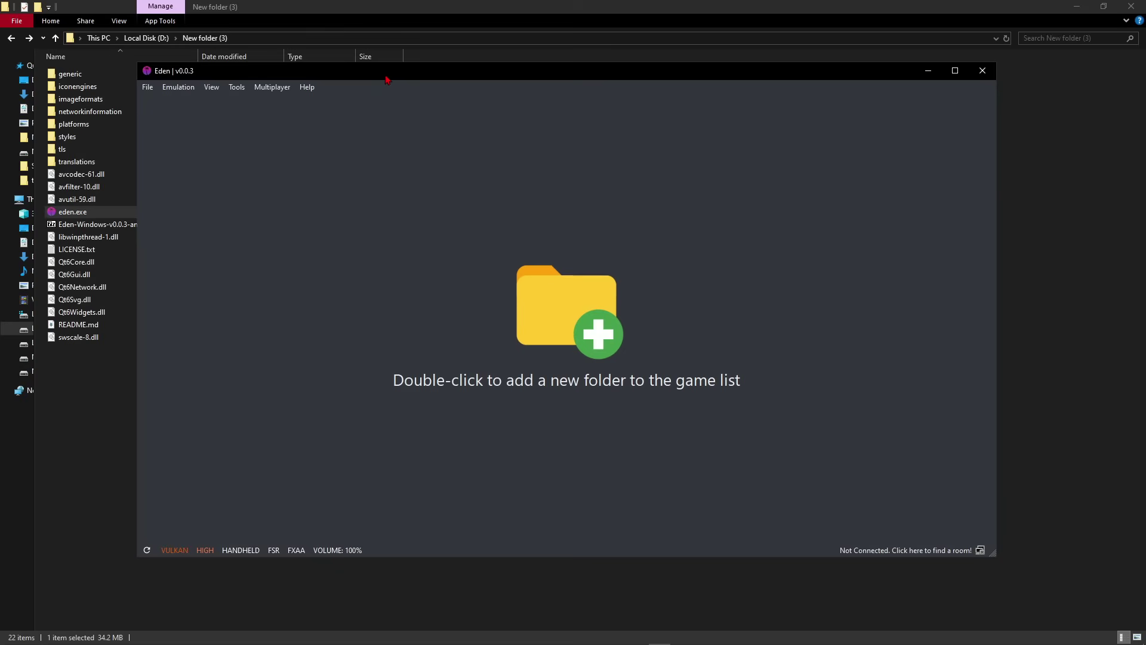
double_click(386, 79)
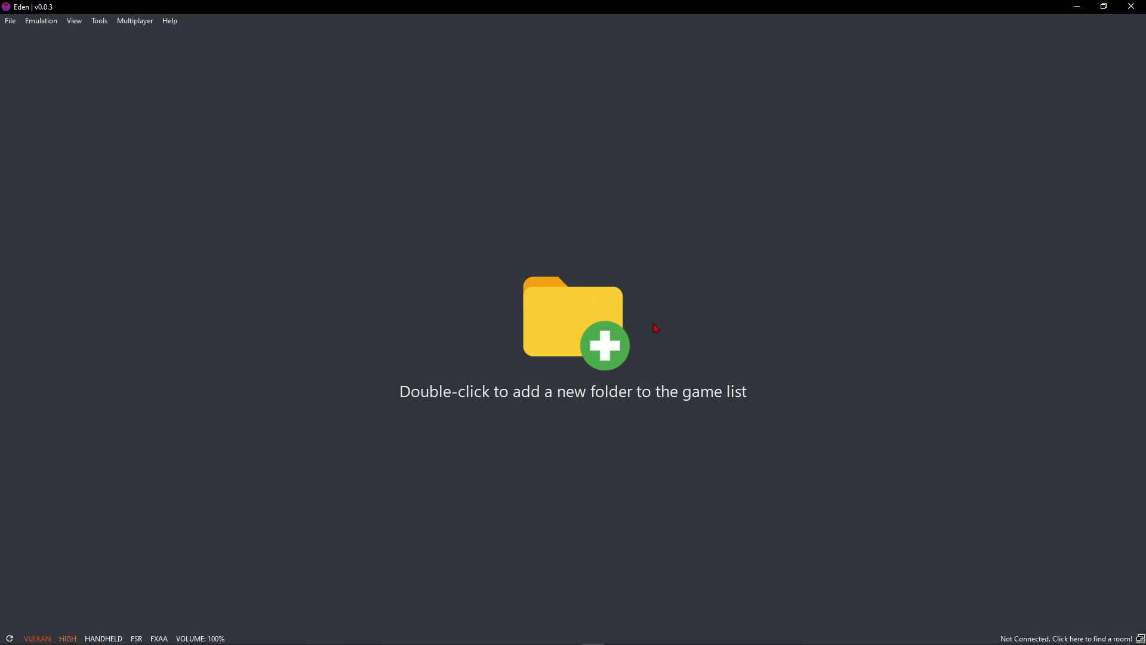
Step: Open Eden's NAND folder through File > Open Eden Folders
click(10, 20)
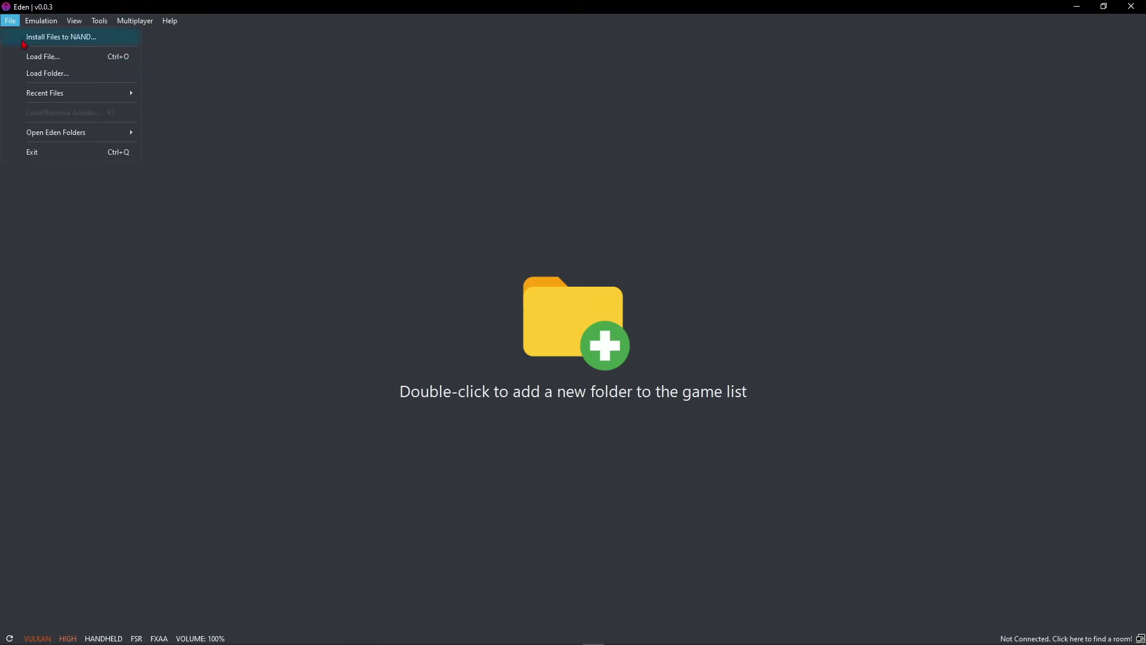
mouse_move(36, 136)
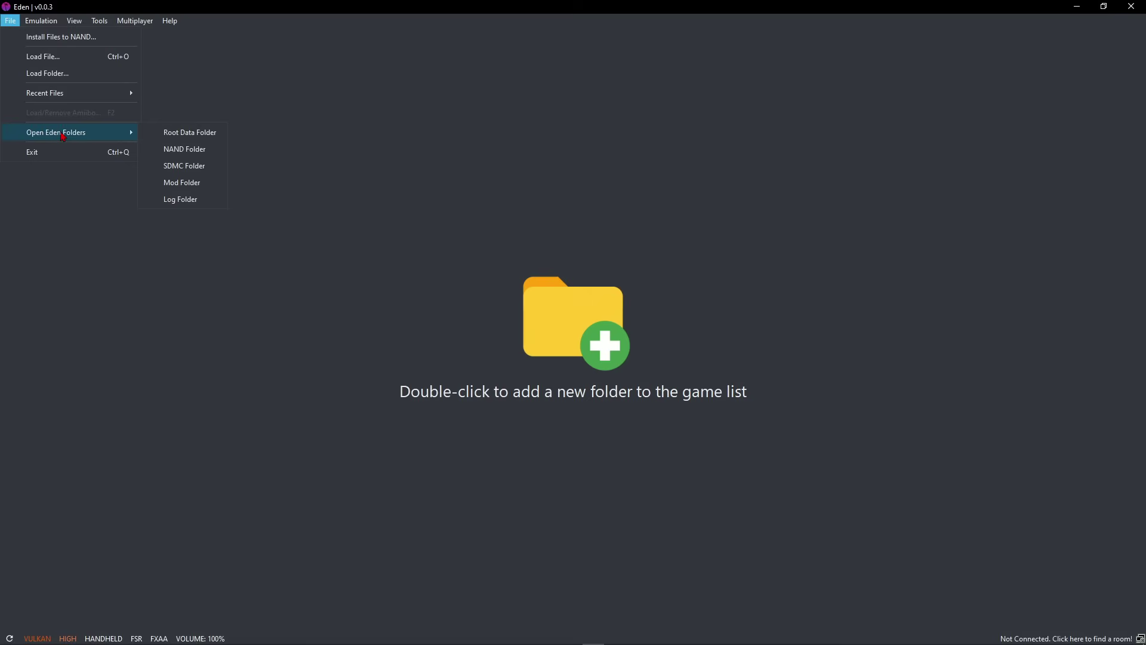
click(195, 153)
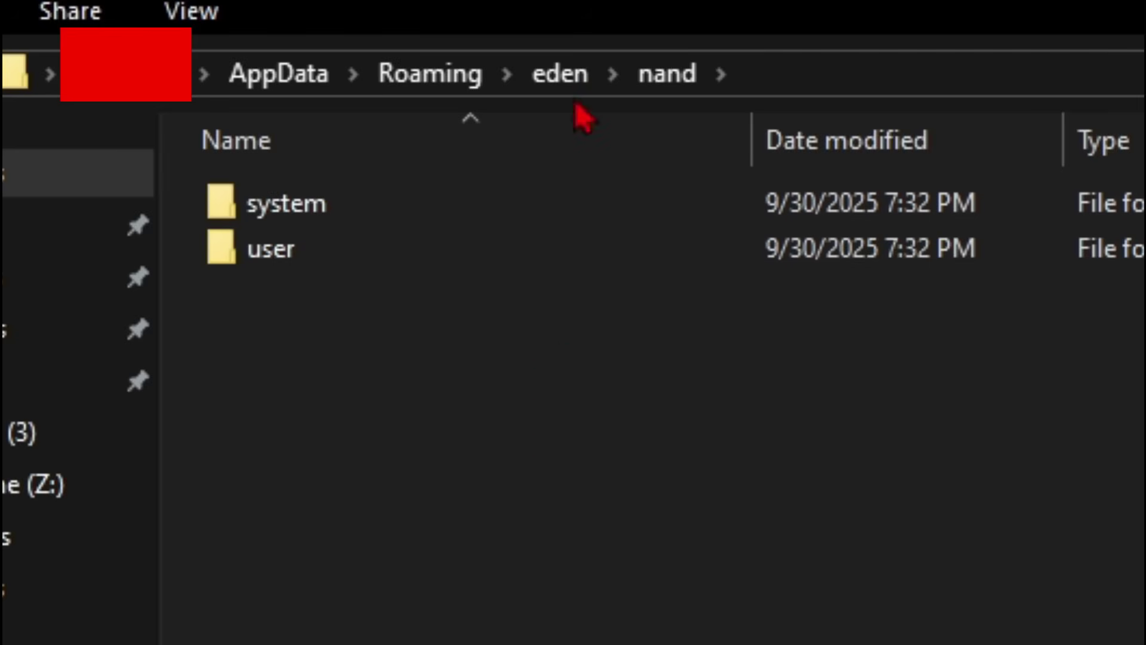
Step: Paste prod.keys and title.keys into the keys folder under AppData\Roaming\eden
click(571, 77)
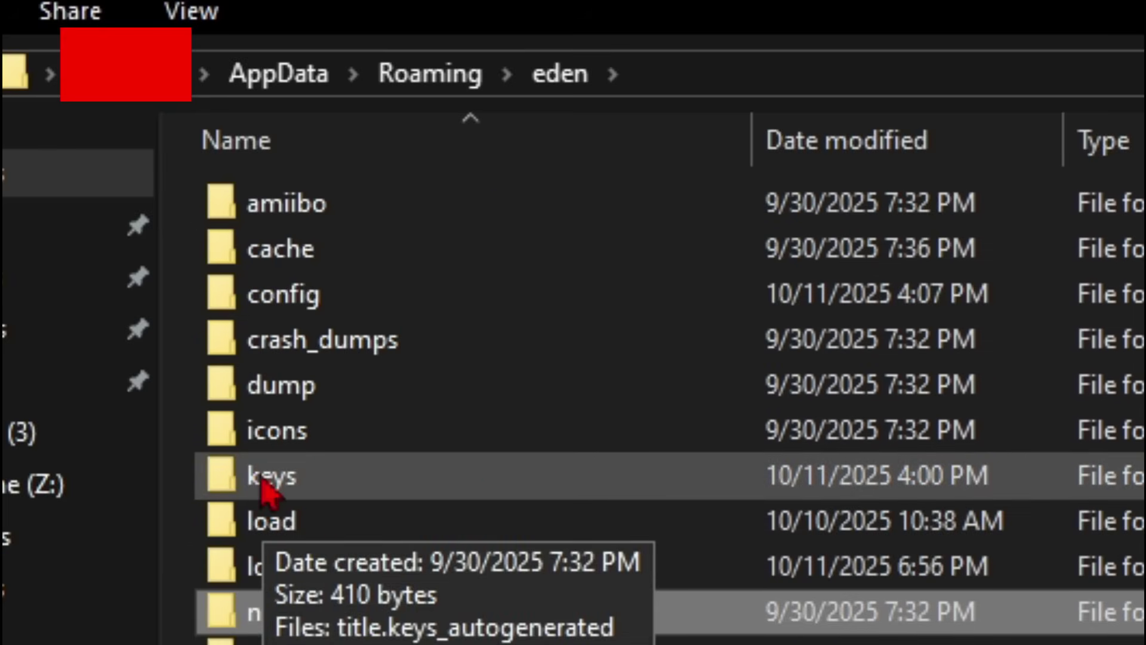
double_click(300, 487)
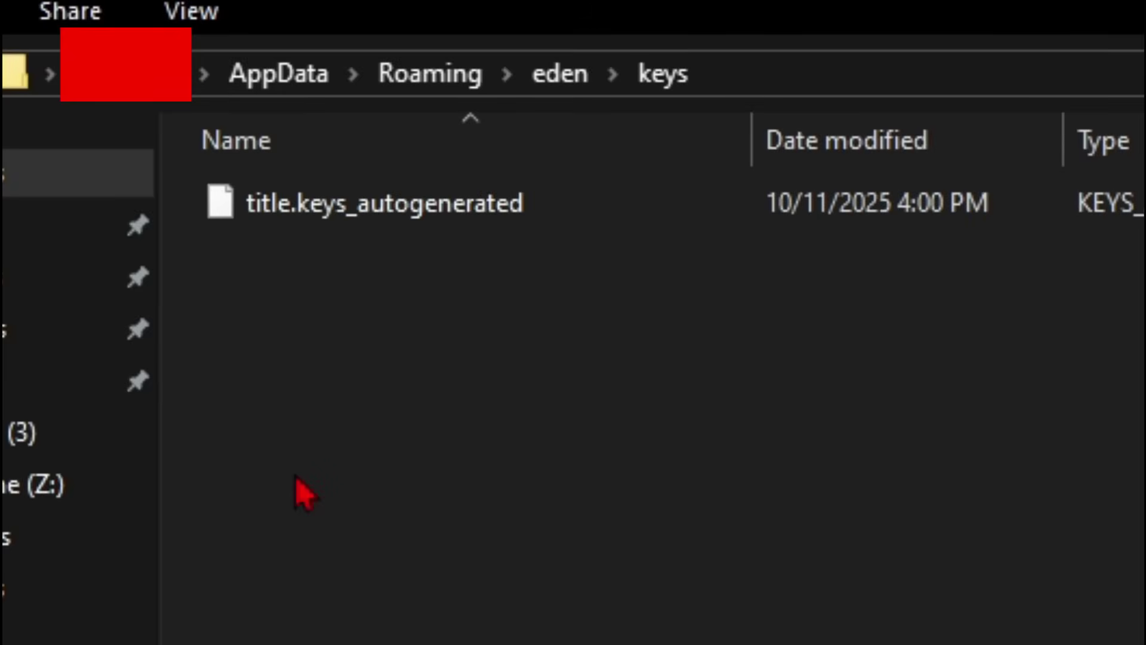
right_click(296, 478)
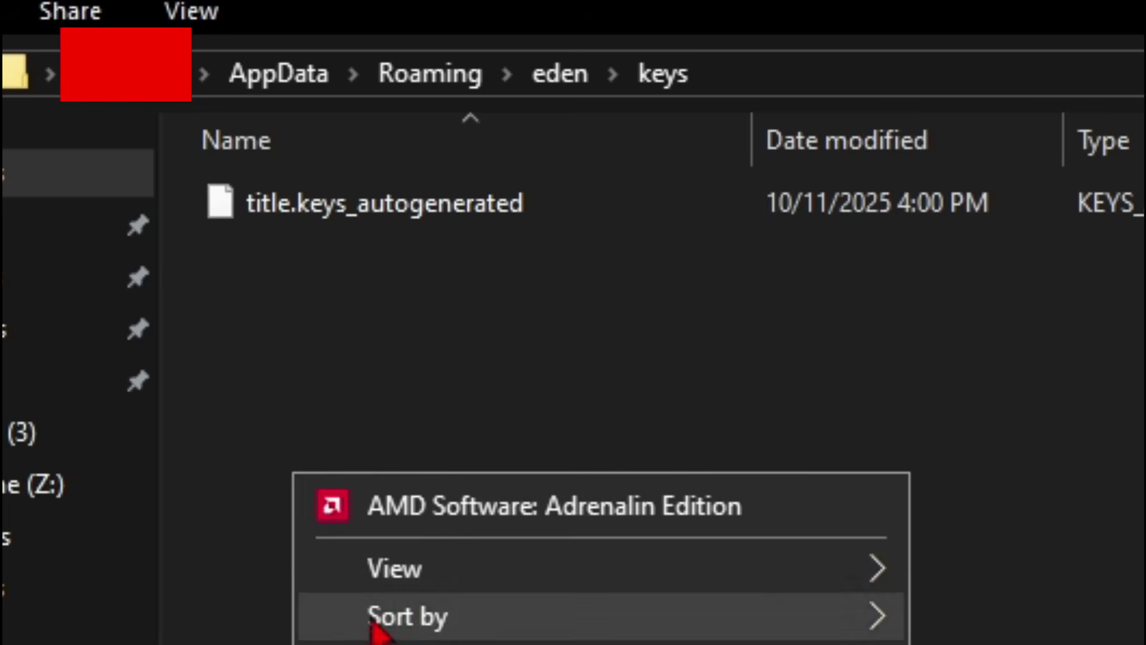
key(ctrl+v)
click(366, 529)
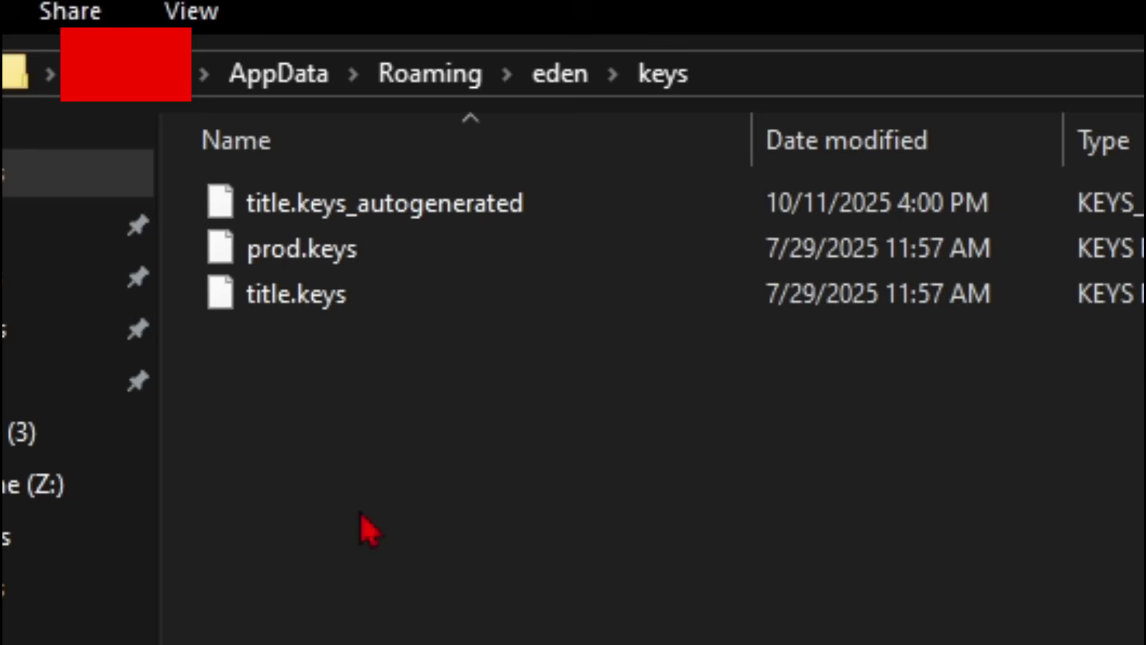
click(264, 305)
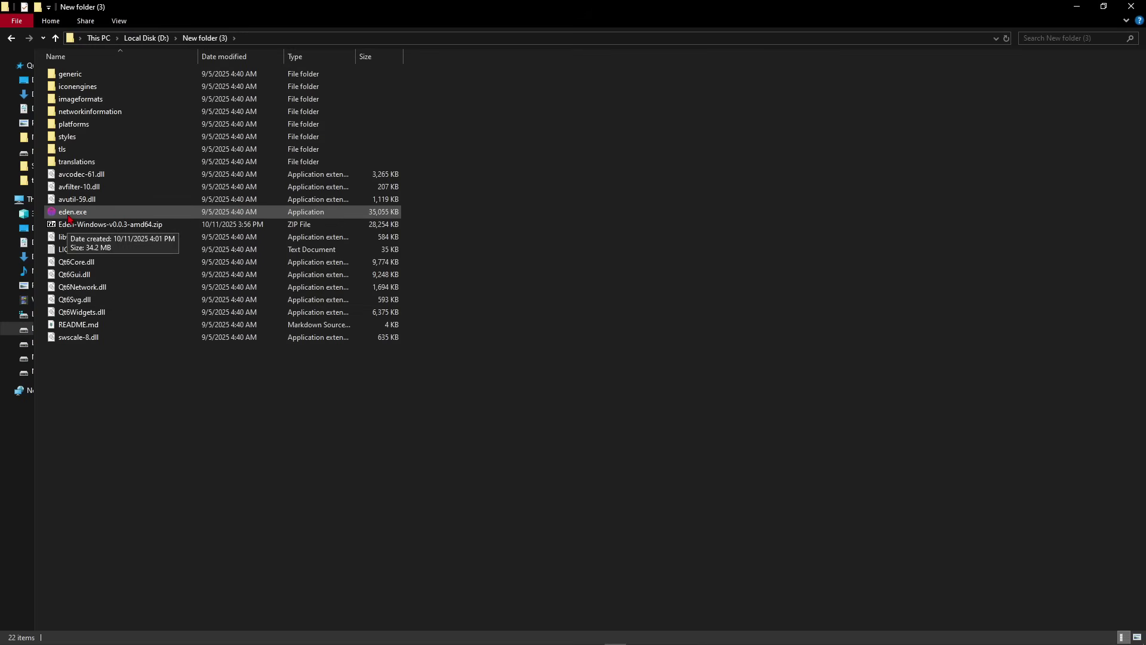
Step: Select eden.exe in New folder (3) to relaunch Eden with the keys installed
click(71, 218)
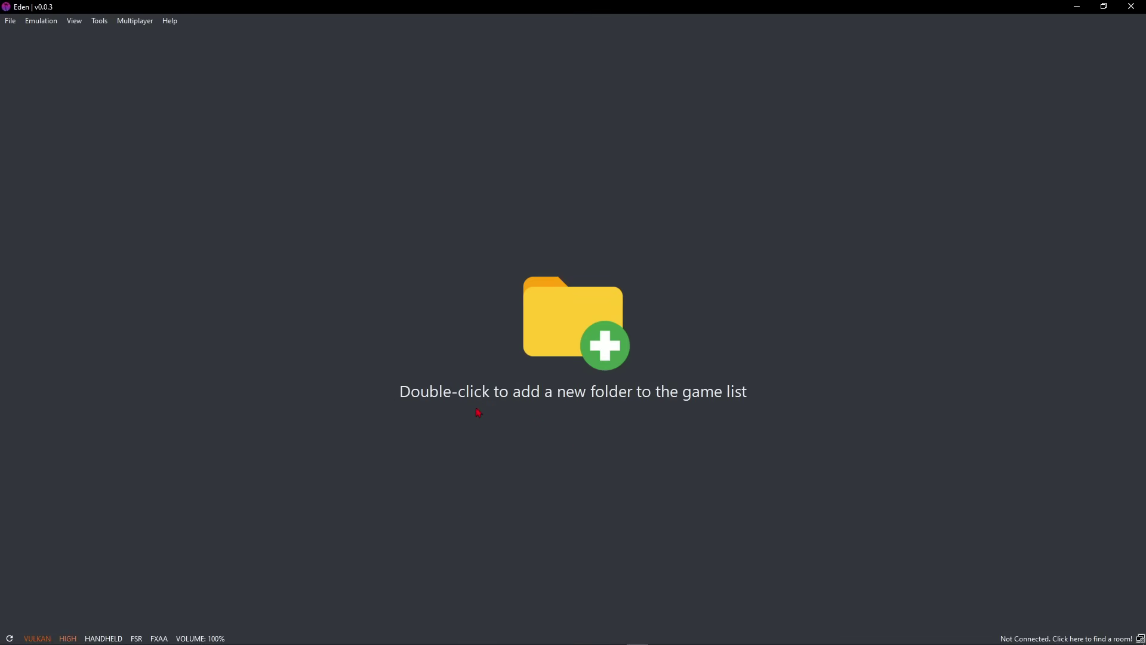
Step: Add D:\switch games as a game directory so its NSP games appear in the list
double_click(539, 377)
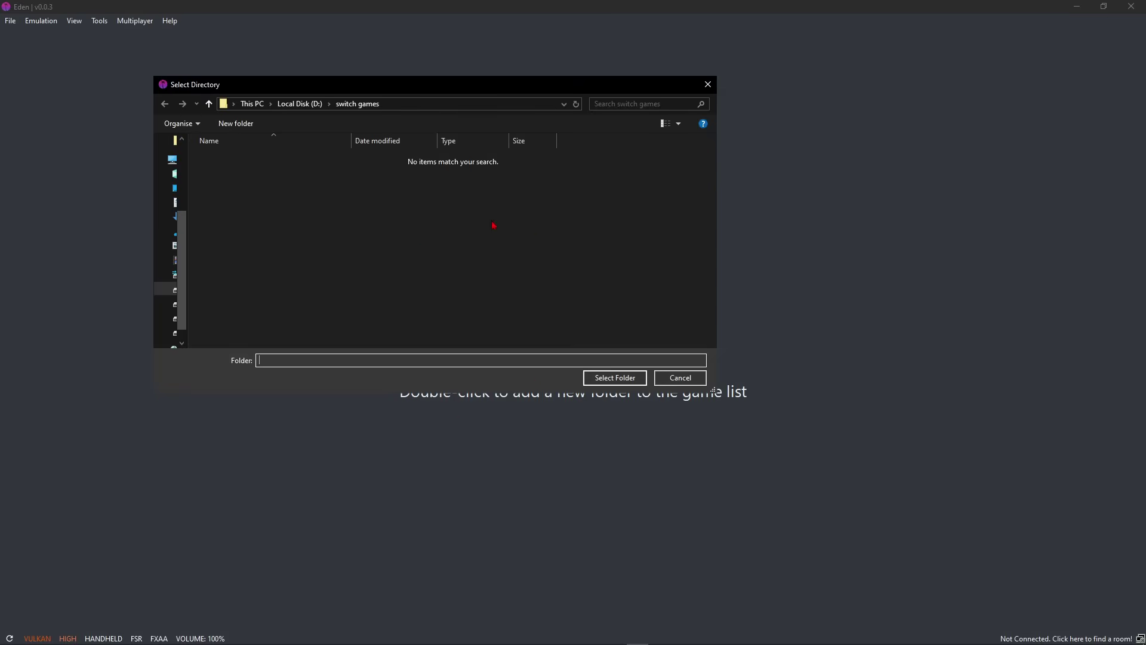
click(486, 351)
click(607, 382)
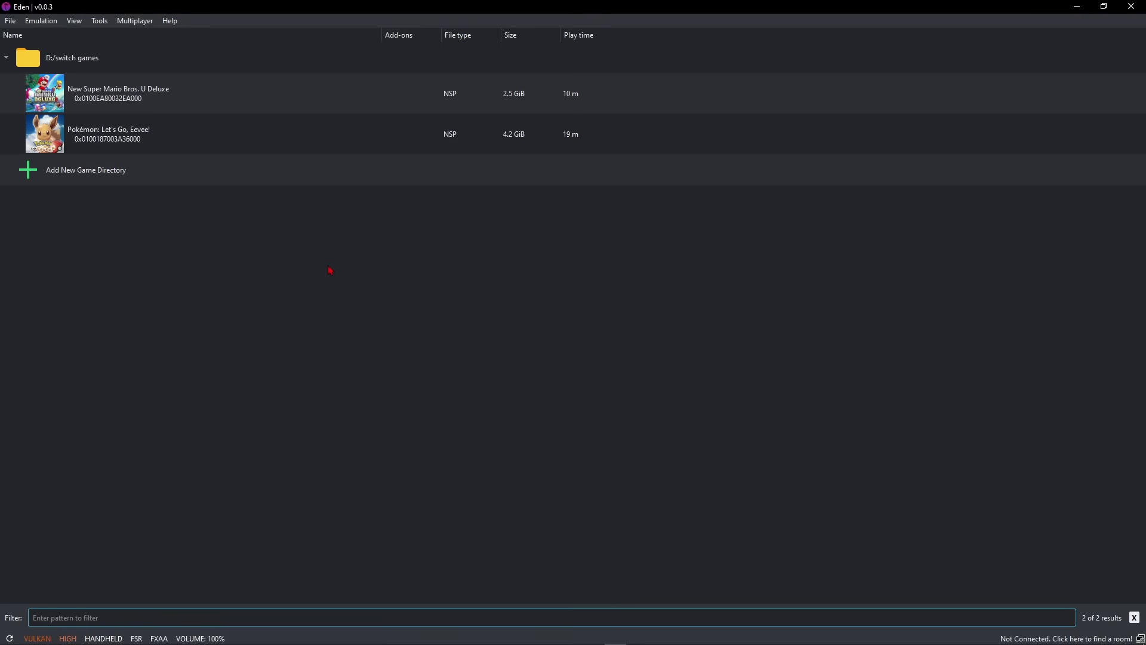
Step: Open Emulation > Configure and step through the System, CPU and Graphics pages
click(41, 21)
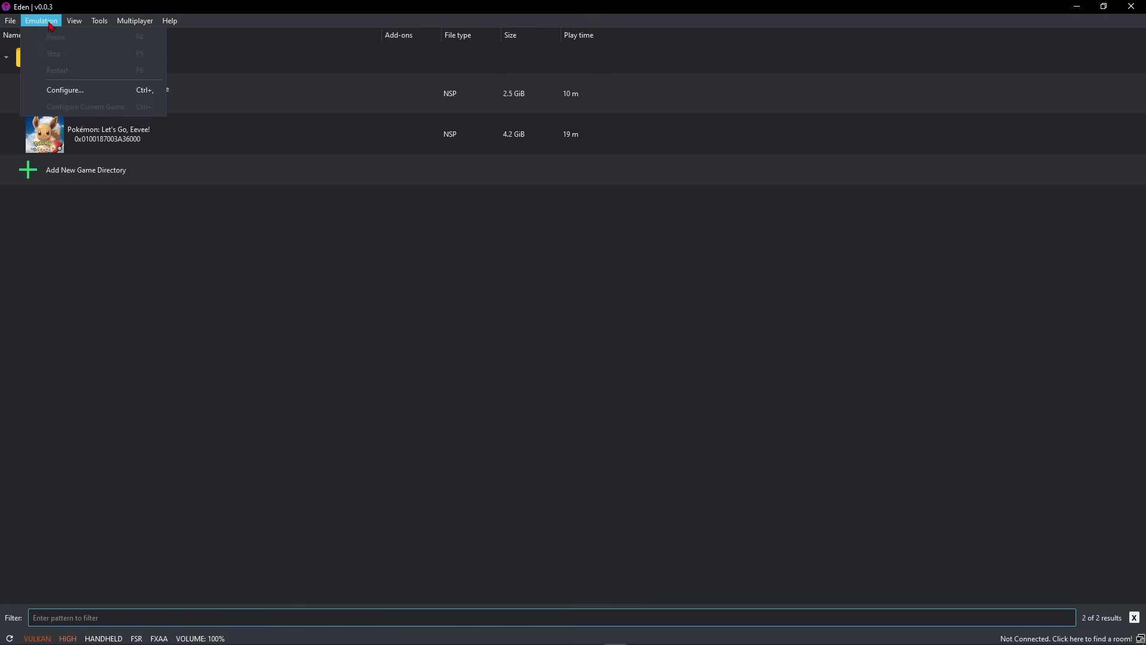
click(64, 90)
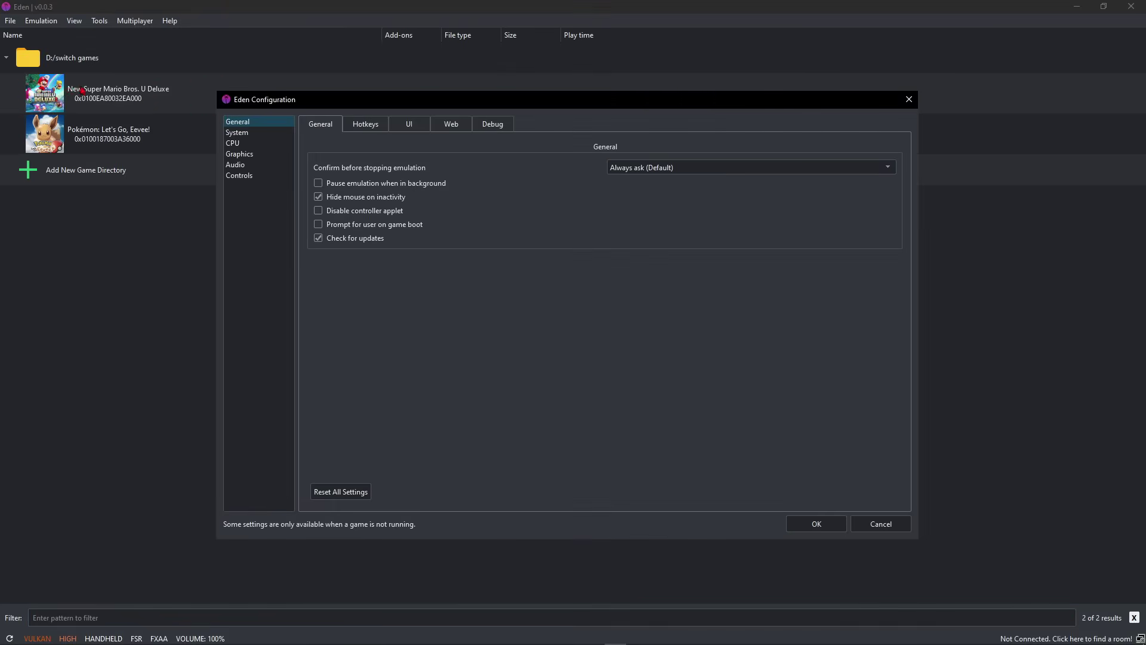
drag(424, 107, 419, 108)
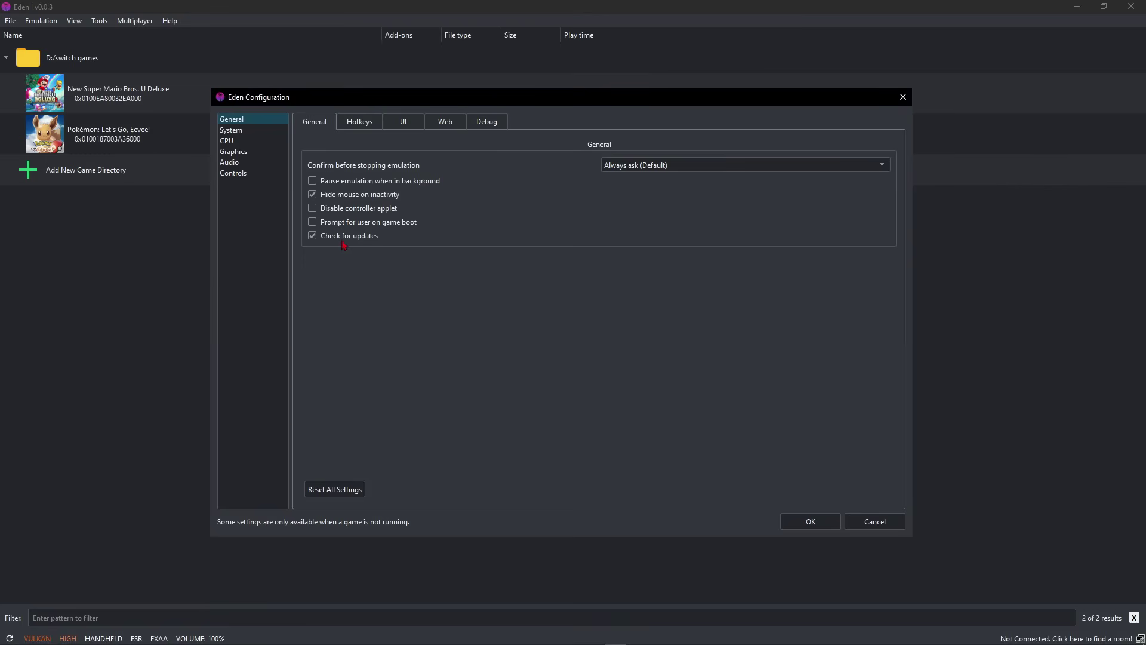
click(246, 131)
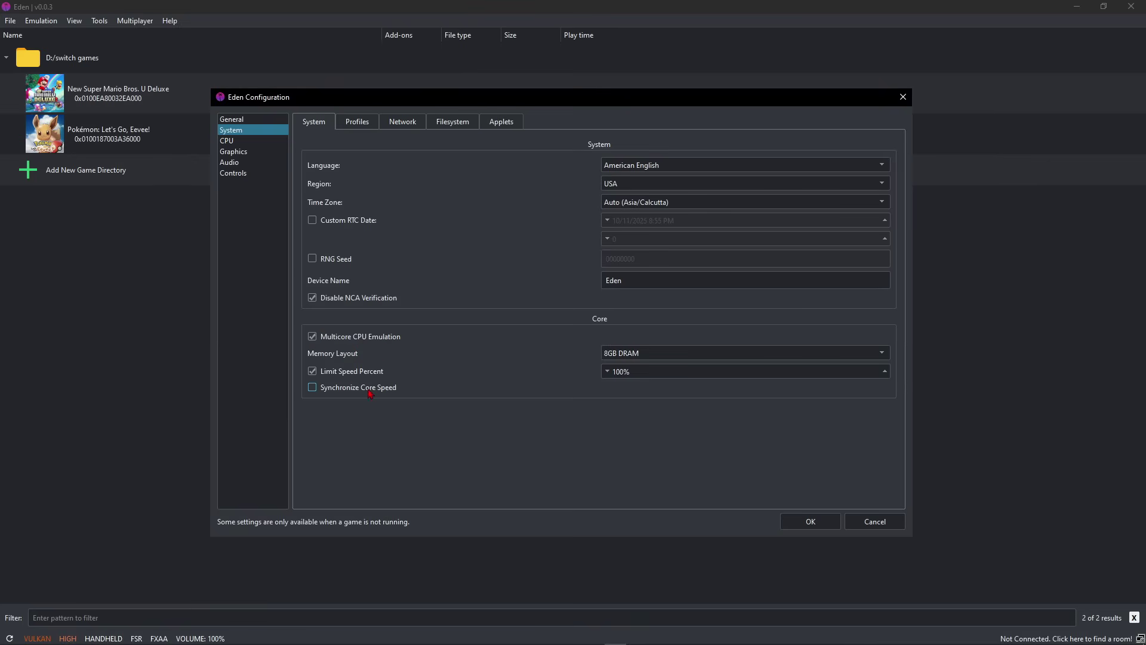
click(230, 144)
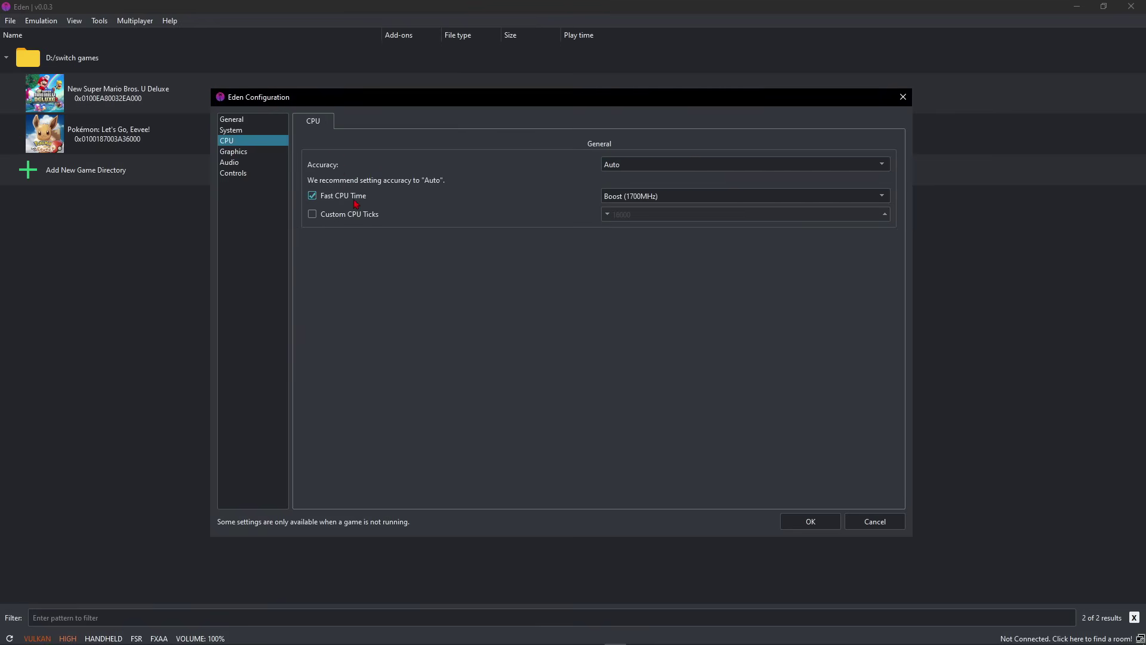
key(Down)
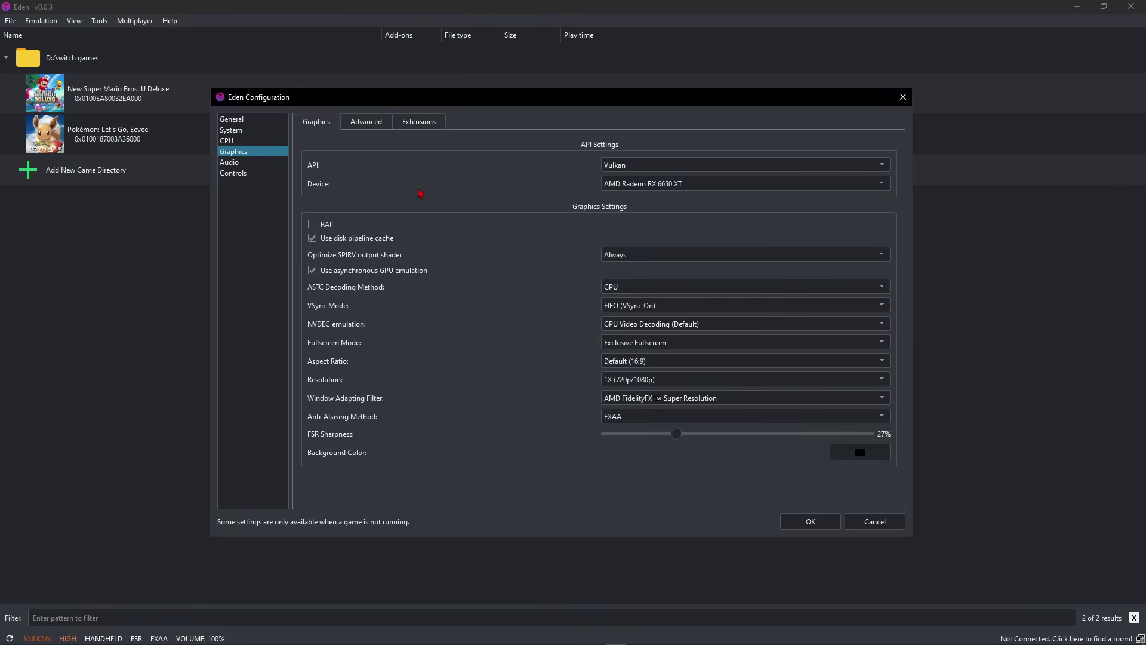
Step: Keep the AMD Radeon RX 6650 XT device and Vulkan as the graphics API
click(616, 185)
click(617, 195)
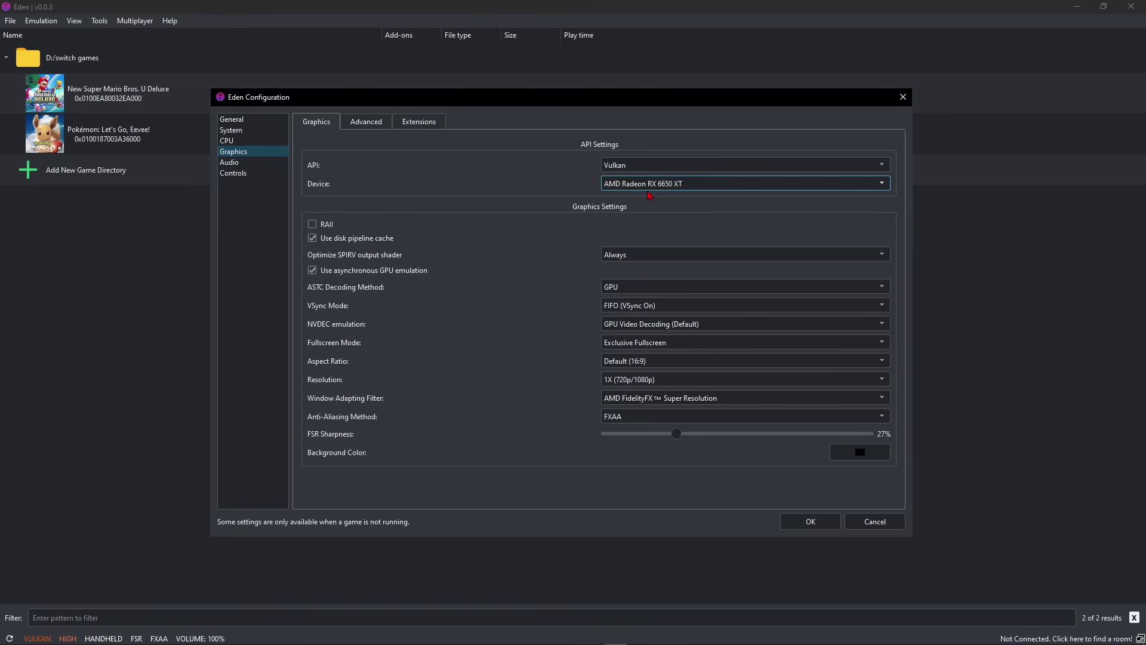
click(621, 188)
click(621, 192)
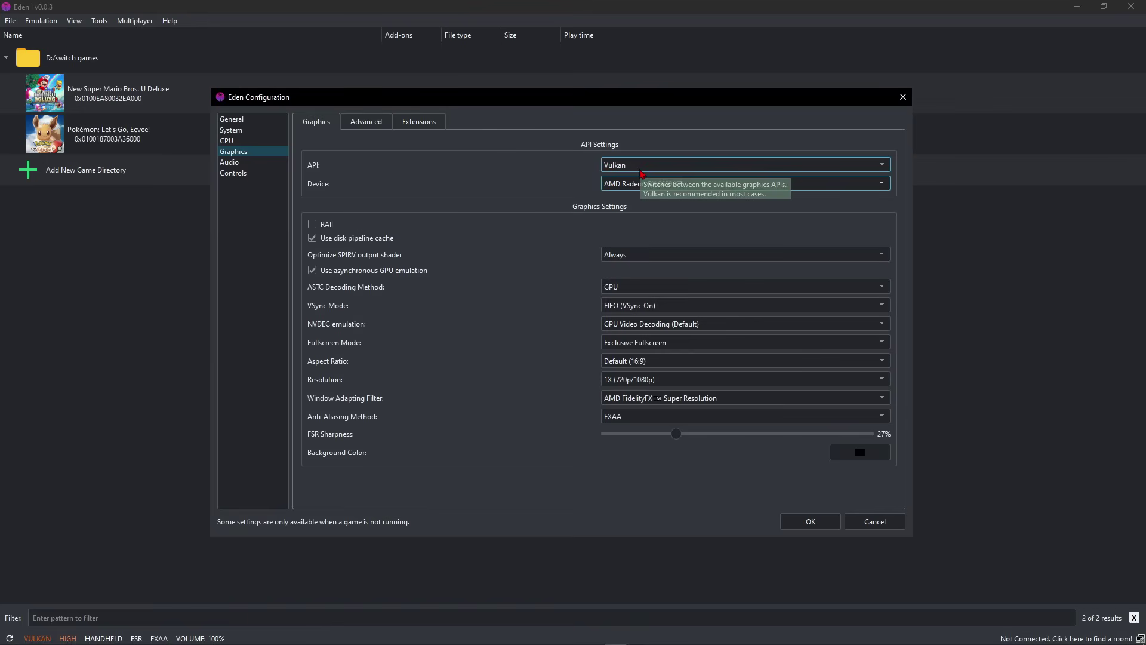
click(634, 168)
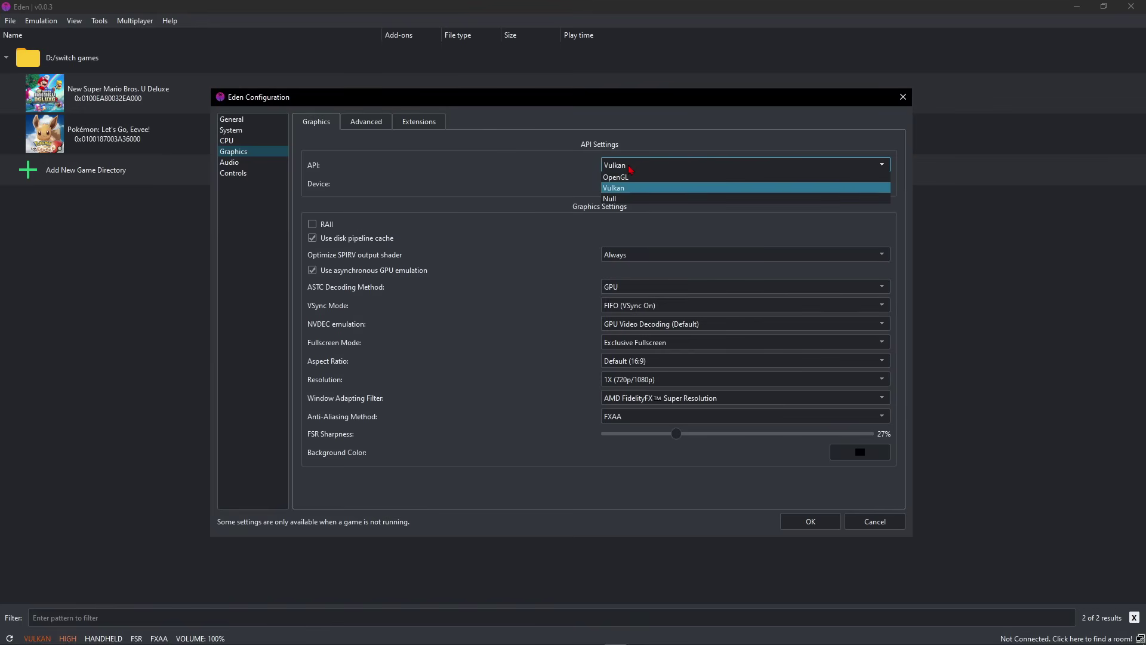
click(631, 169)
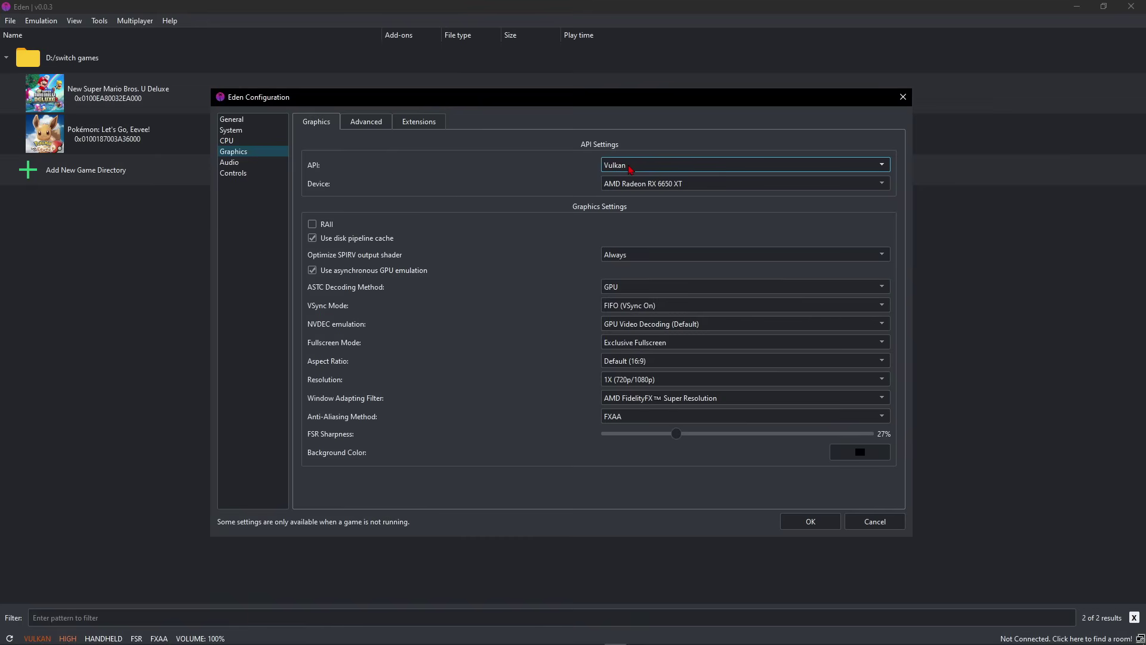
click(630, 170)
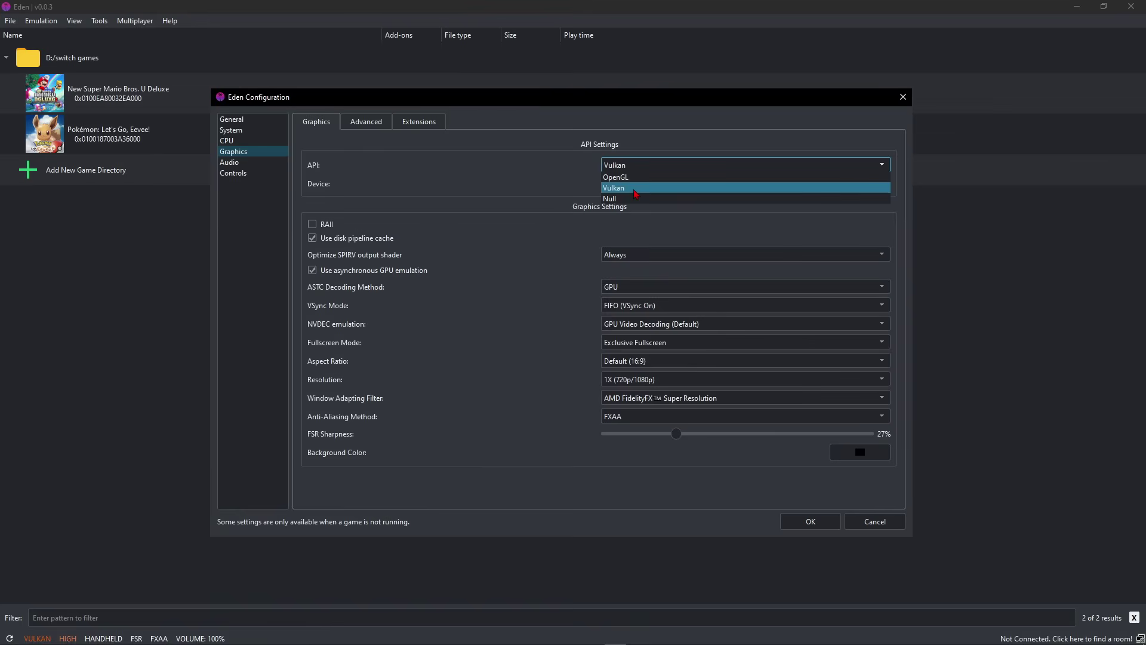
click(636, 171)
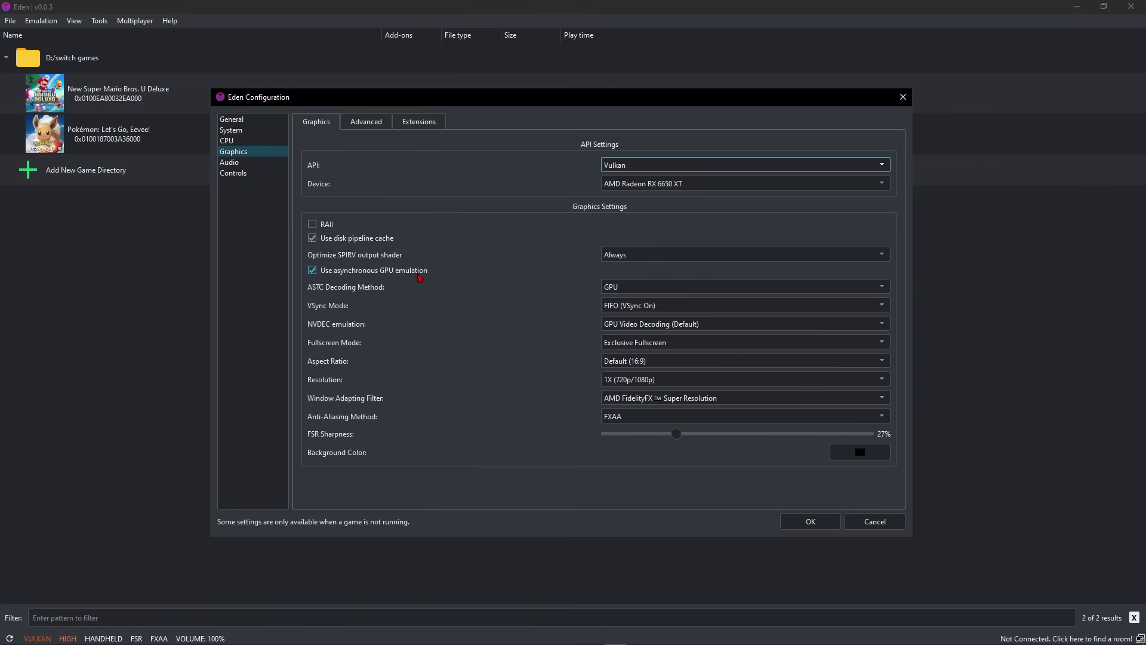
Step: Keep FIFO VSync, Exclusive Fullscreen, 1X resolution and FSR filter; raise FSR Sharpness to 28%
mouse_move(430, 278)
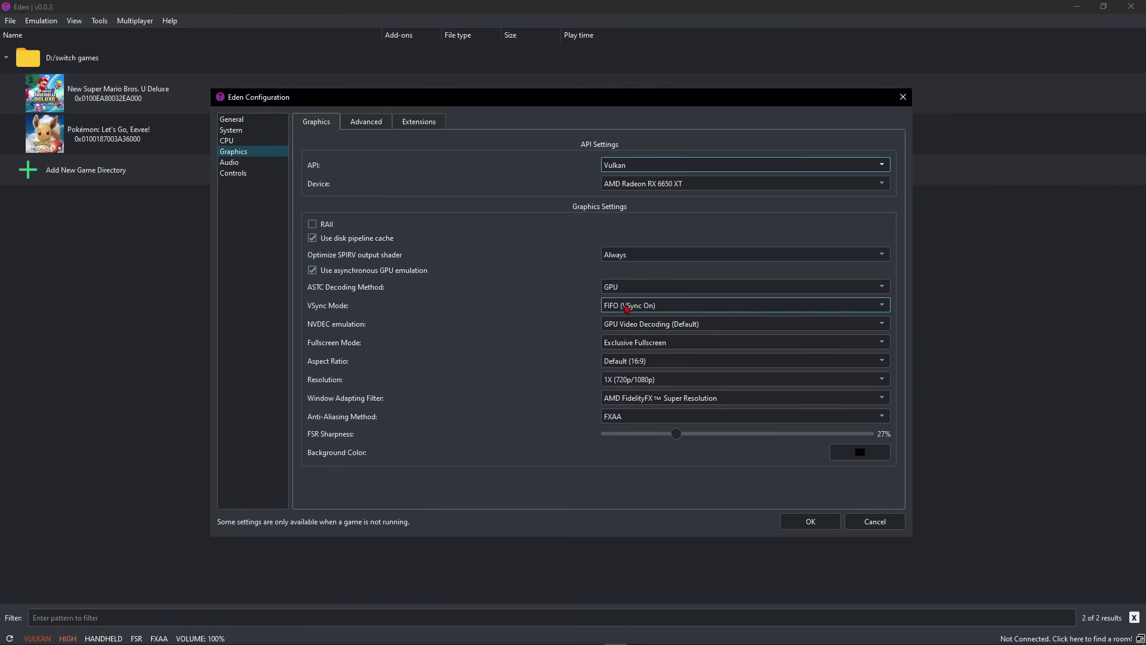
click(628, 307)
click(628, 307)
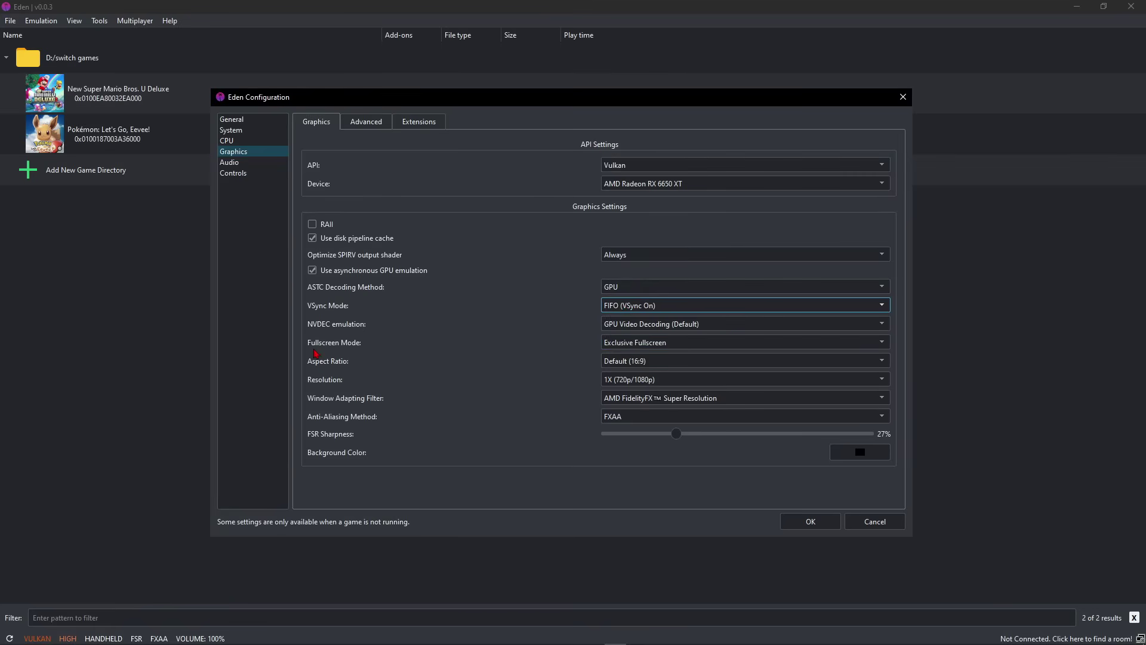
click(643, 348)
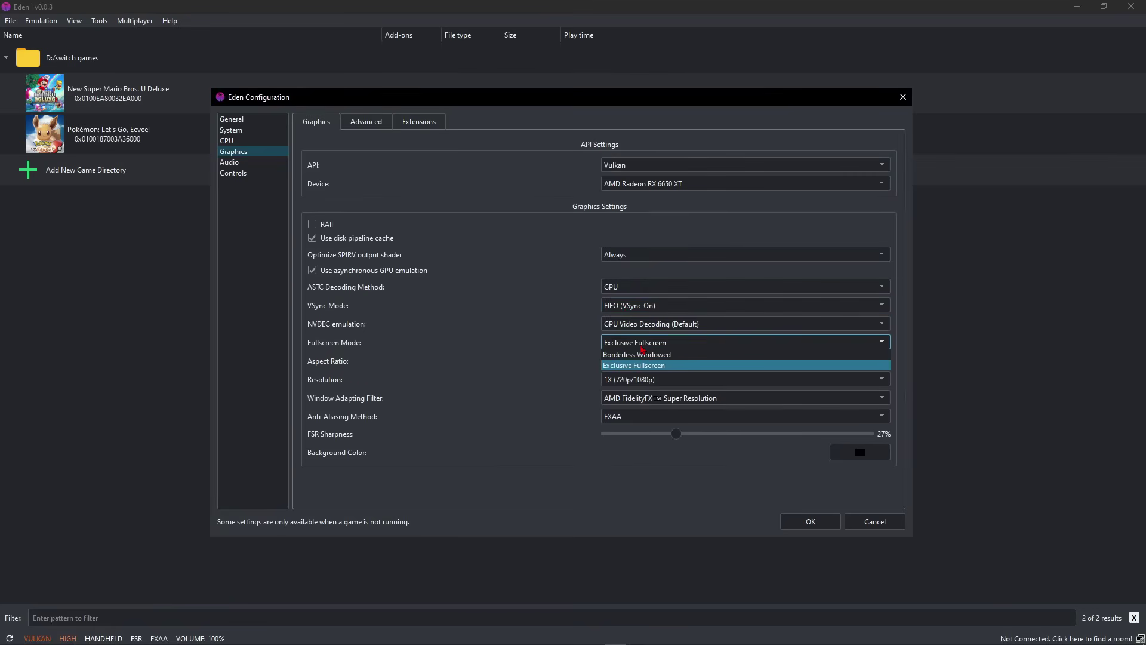
click(642, 349)
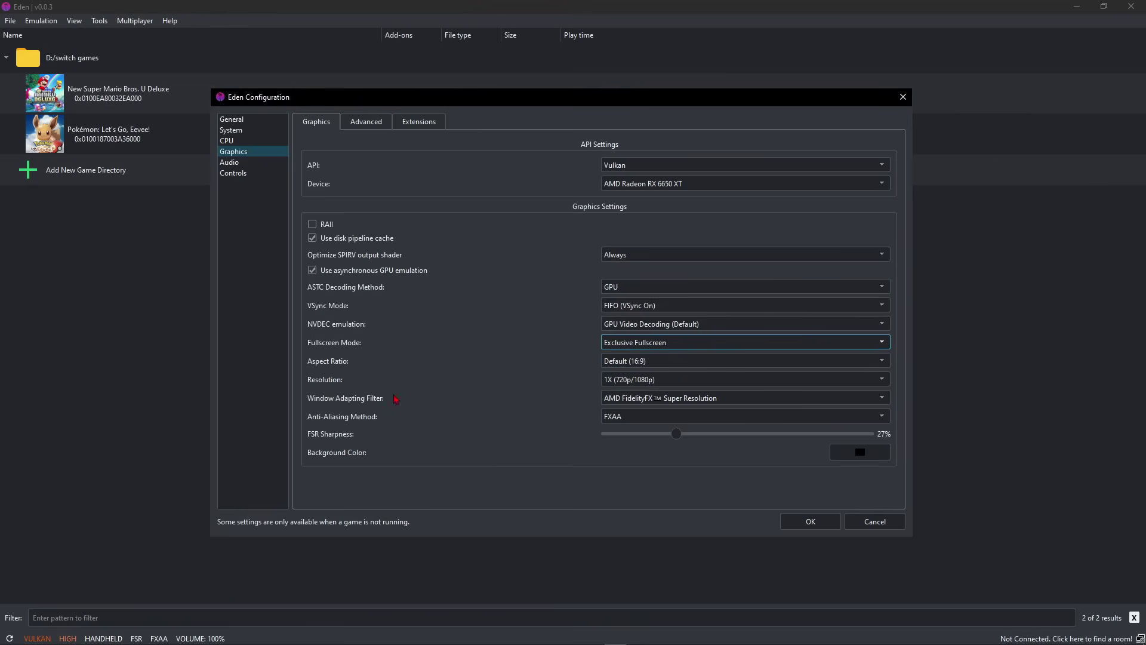
click(629, 382)
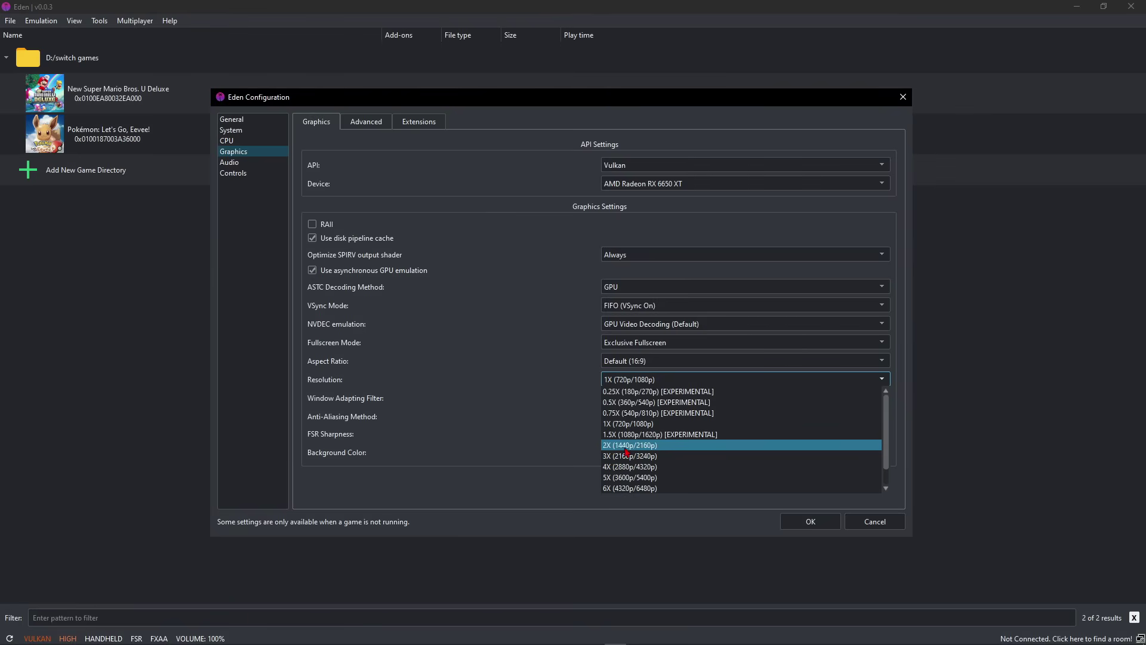
click(618, 383)
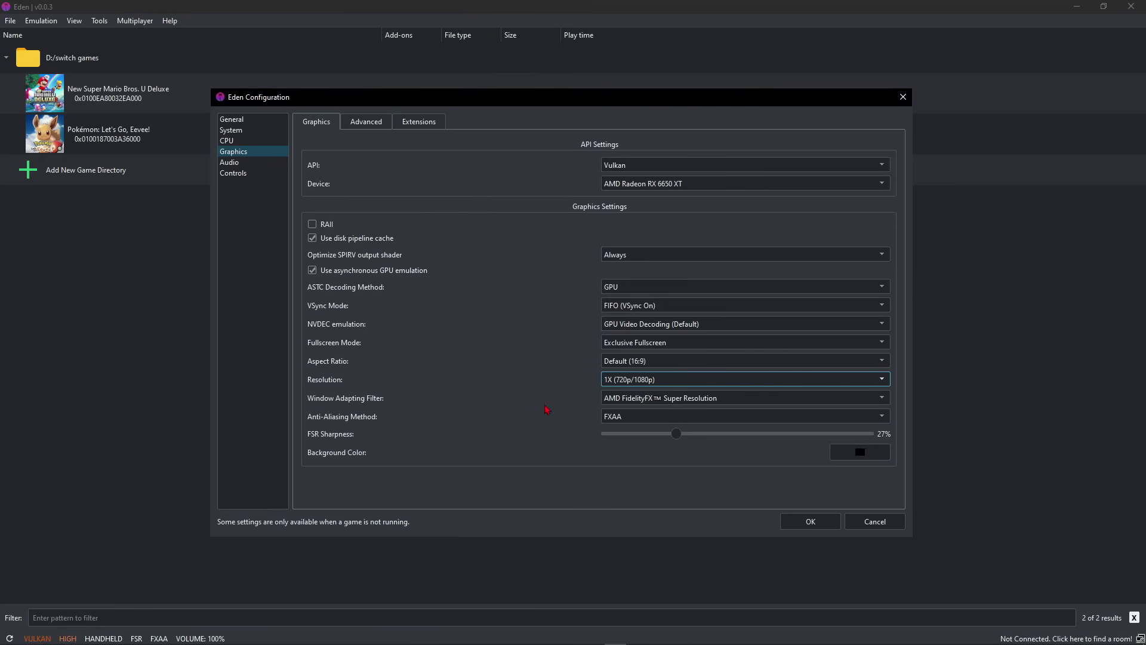
click(639, 398)
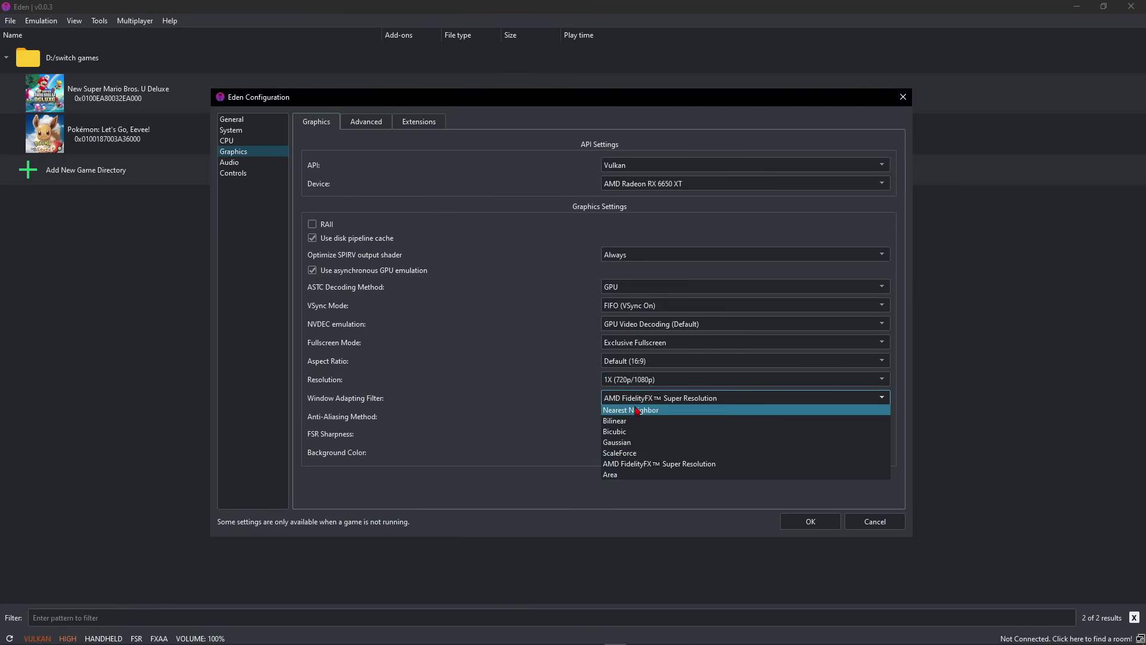
click(649, 463)
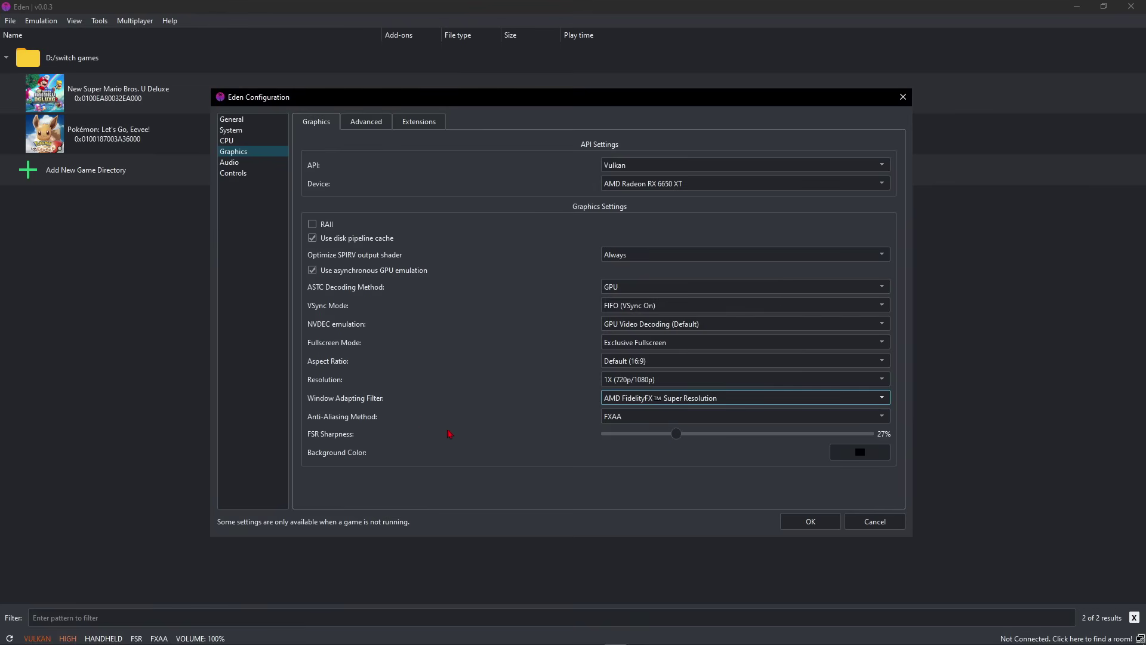
click(683, 439)
mouse_move(675, 441)
mouse_down()
mouse_move(651, 442)
mouse_move(679, 441)
mouse_up()
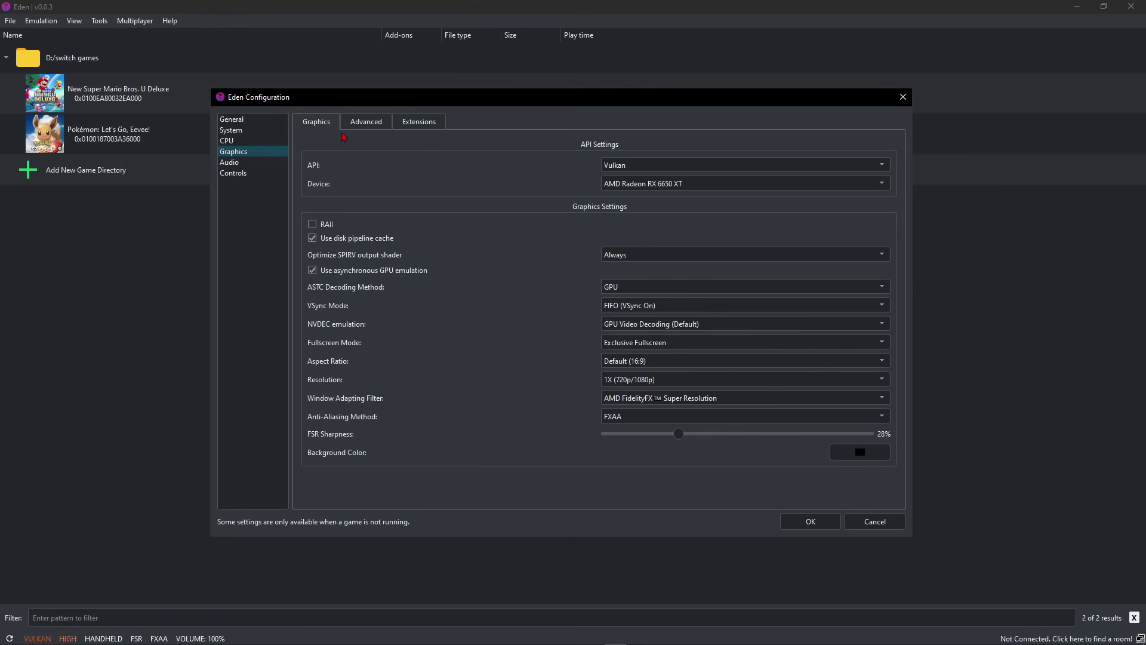
Step: On the Advanced graphics tab, switch GPU Level to Normal, then back to High
click(353, 126)
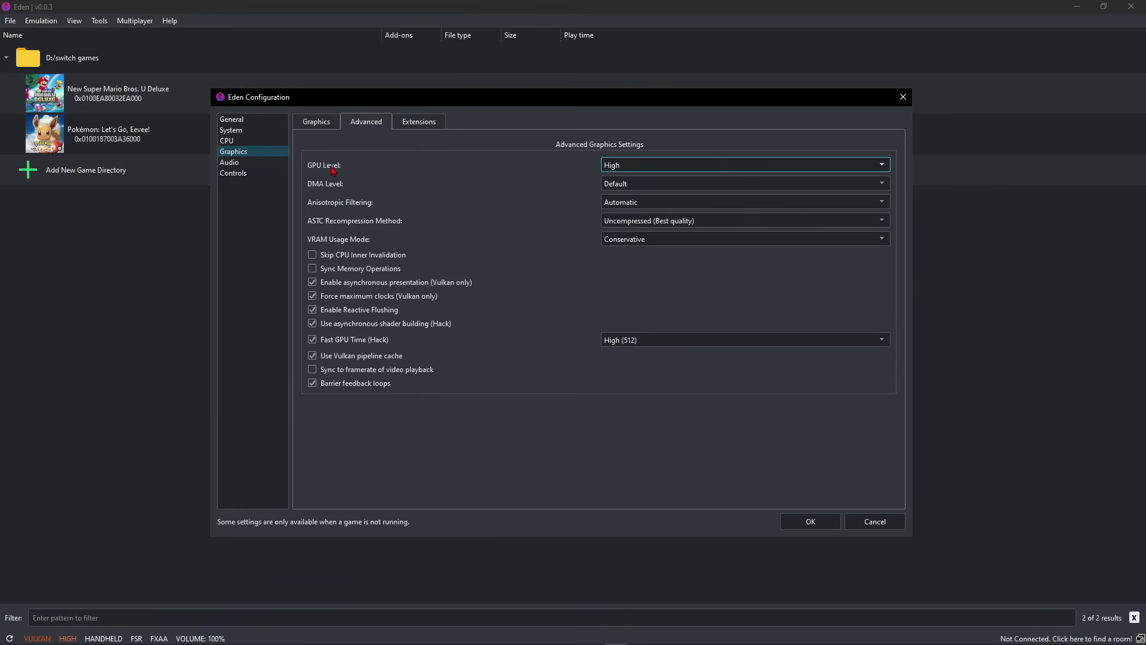
click(615, 171)
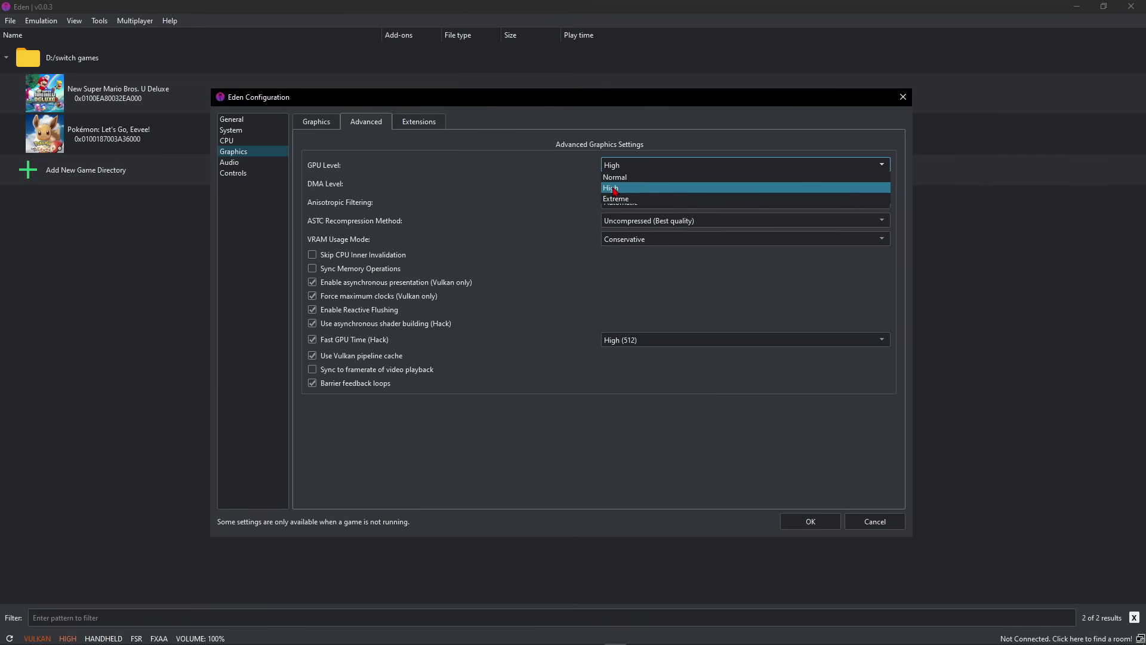
click(615, 178)
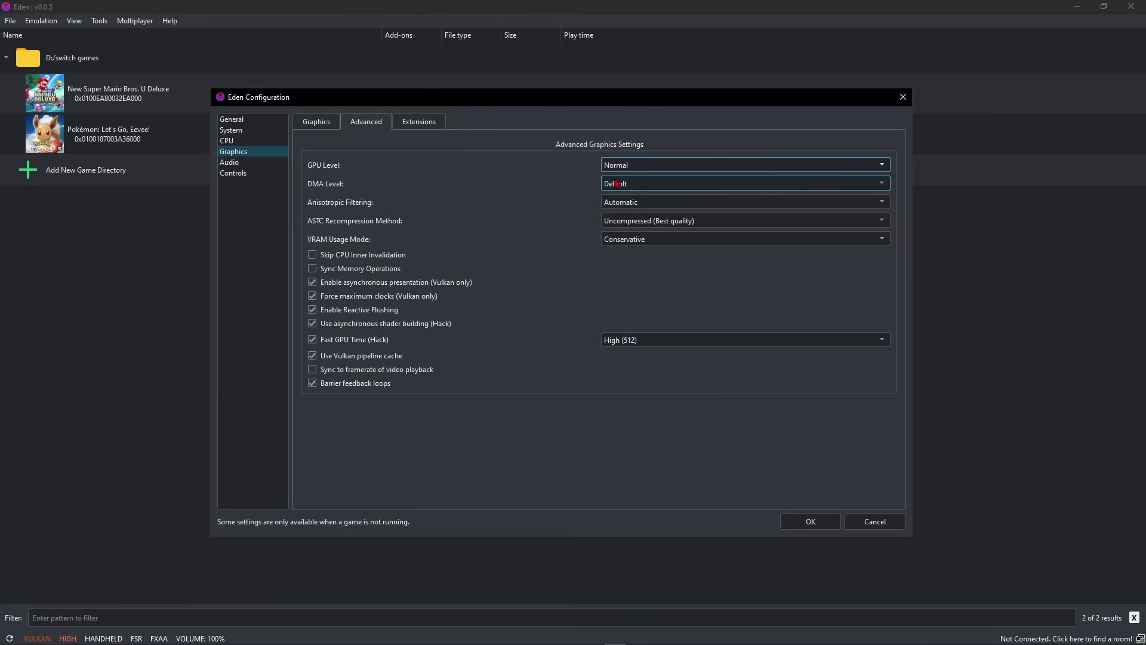
click(615, 167)
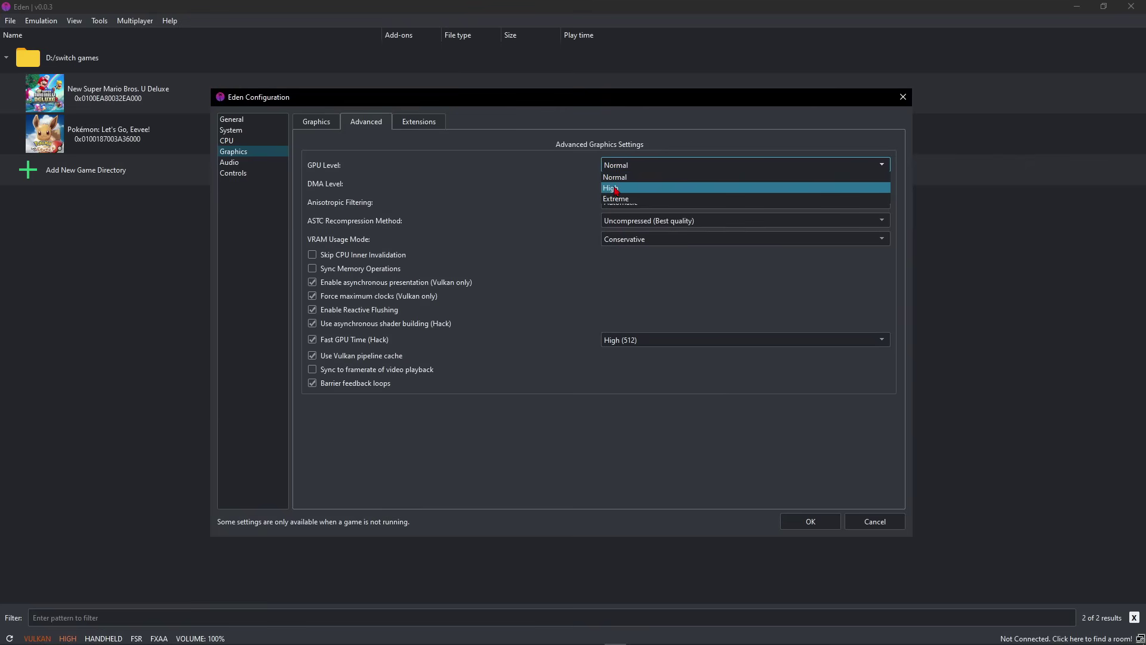
click(615, 188)
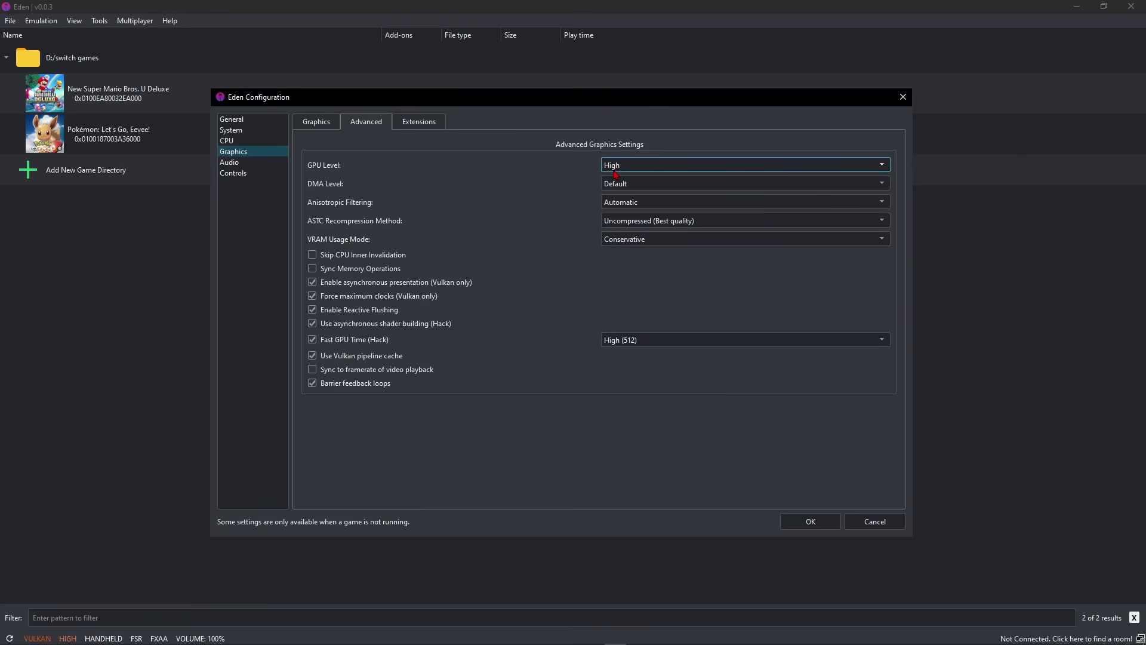
mouse_move(616, 175)
Step: Review the Vulkan extensions, then view the Audio settings' available output devices
click(425, 125)
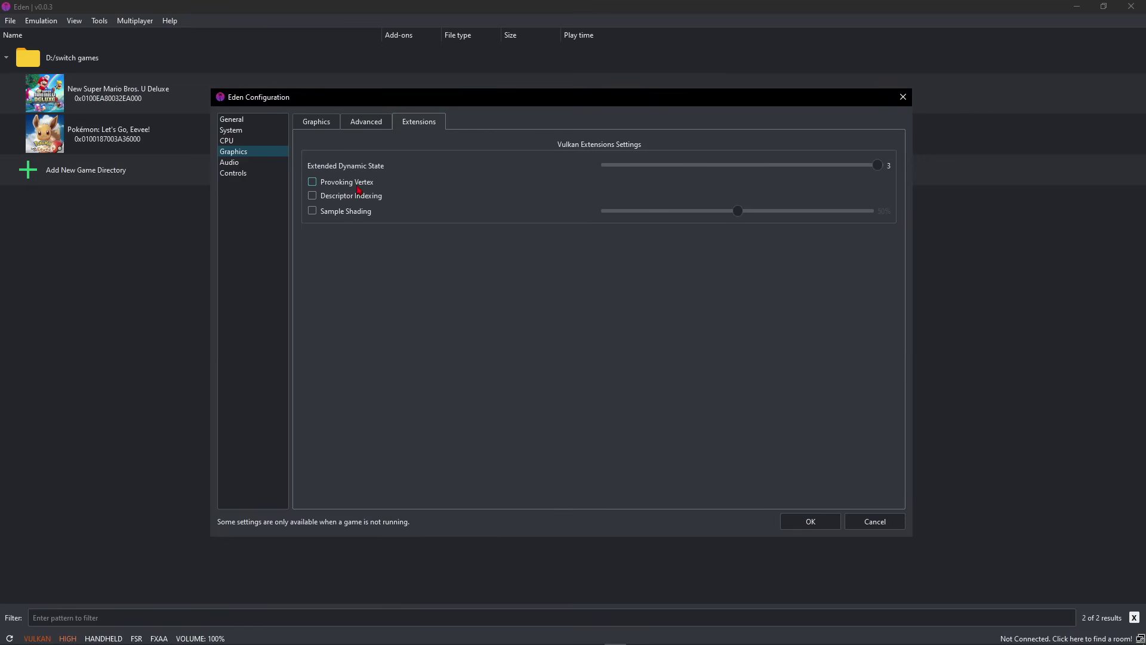
key(Down)
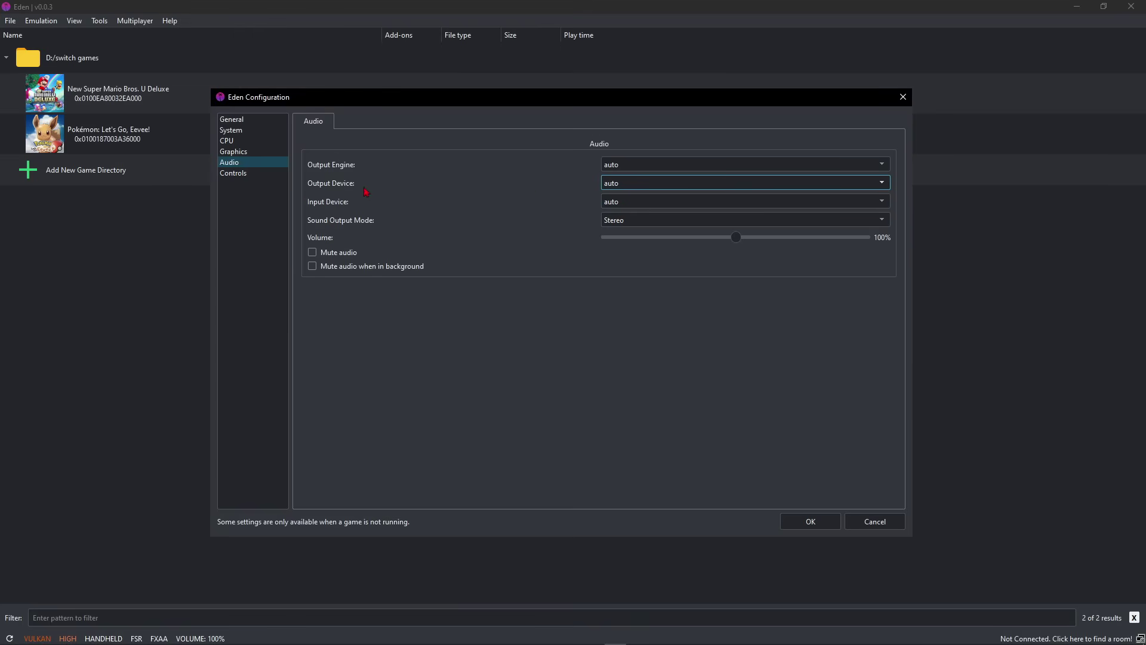
click(616, 185)
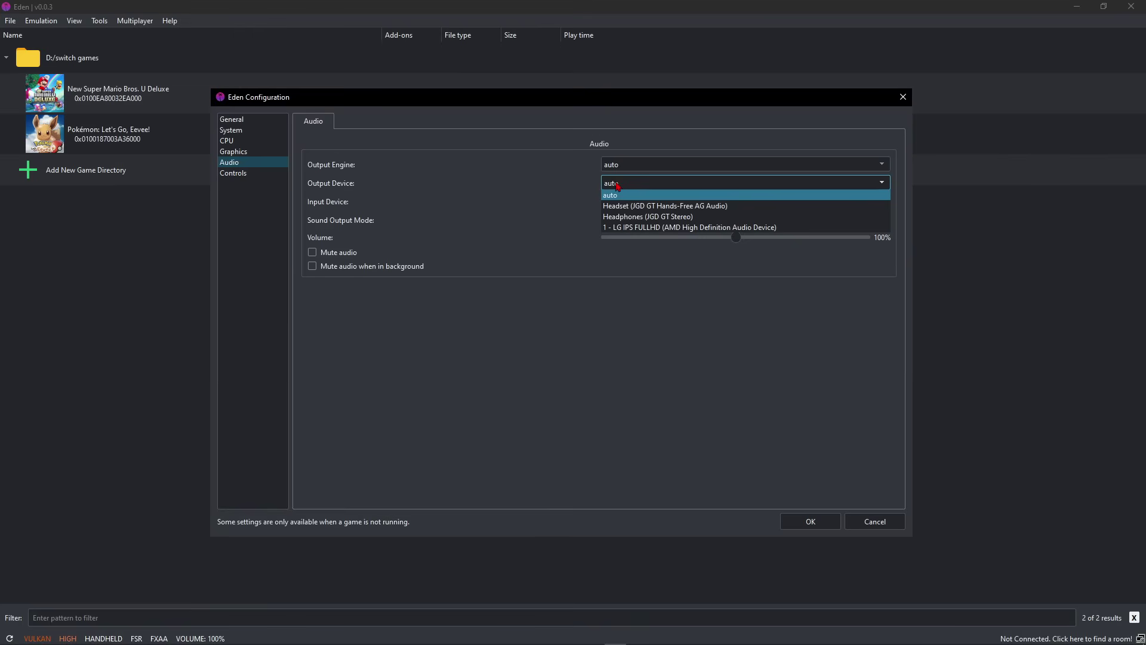
Step: Switch Player 1 to Dual Joycons, then Handheld, and finally Pro Controller
click(233, 173)
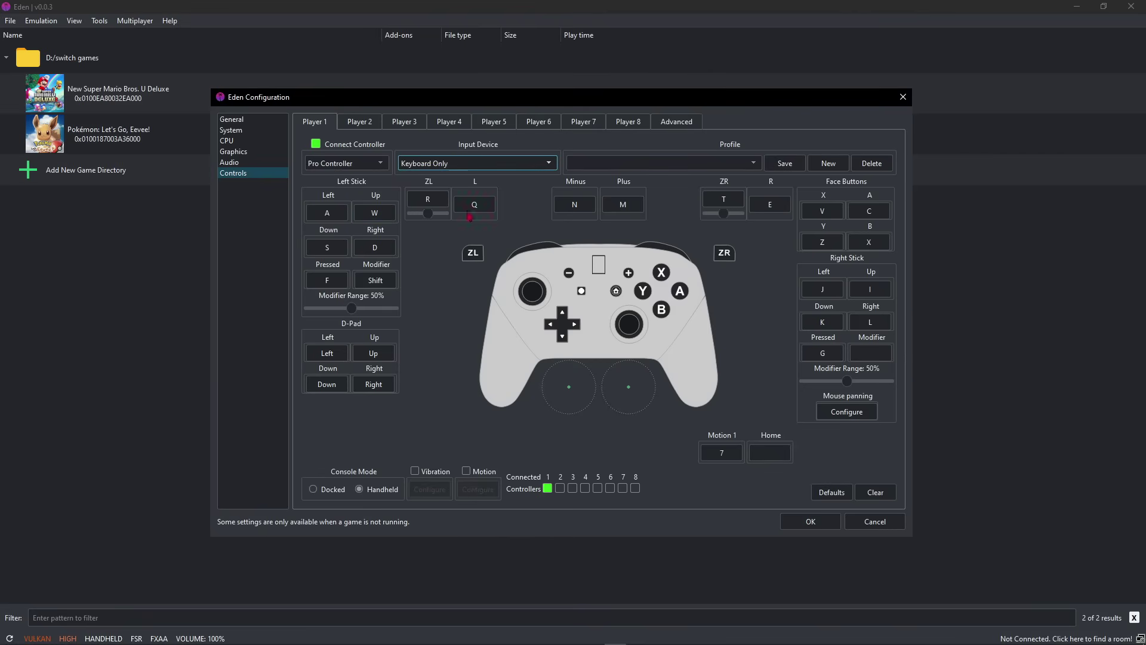
click(336, 168)
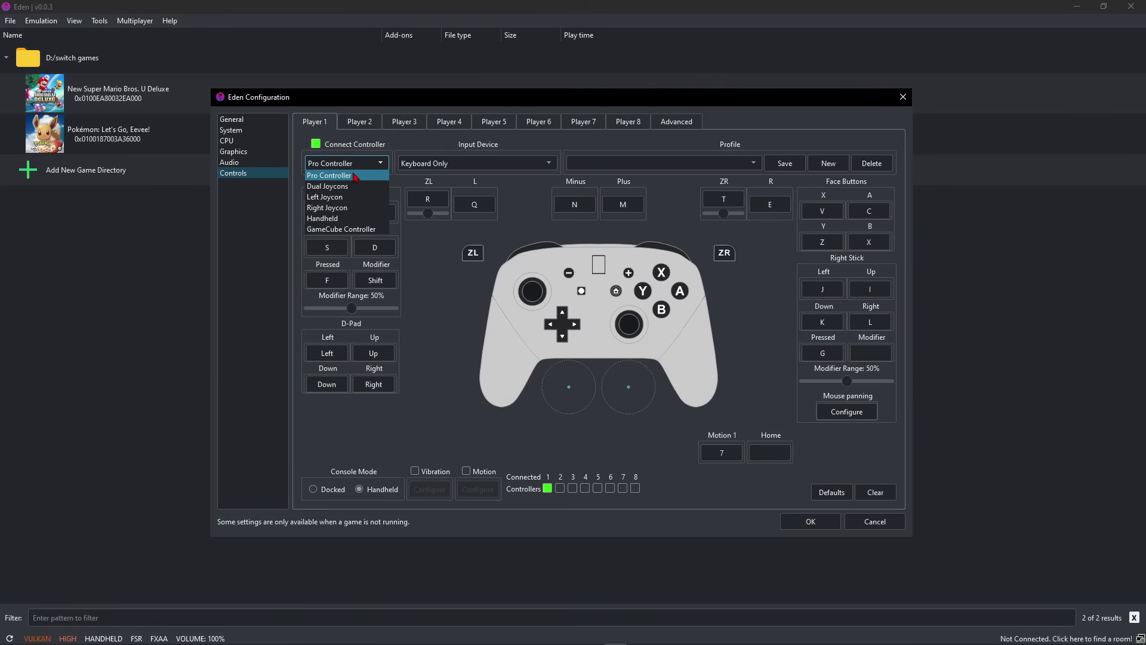
click(349, 185)
click(352, 163)
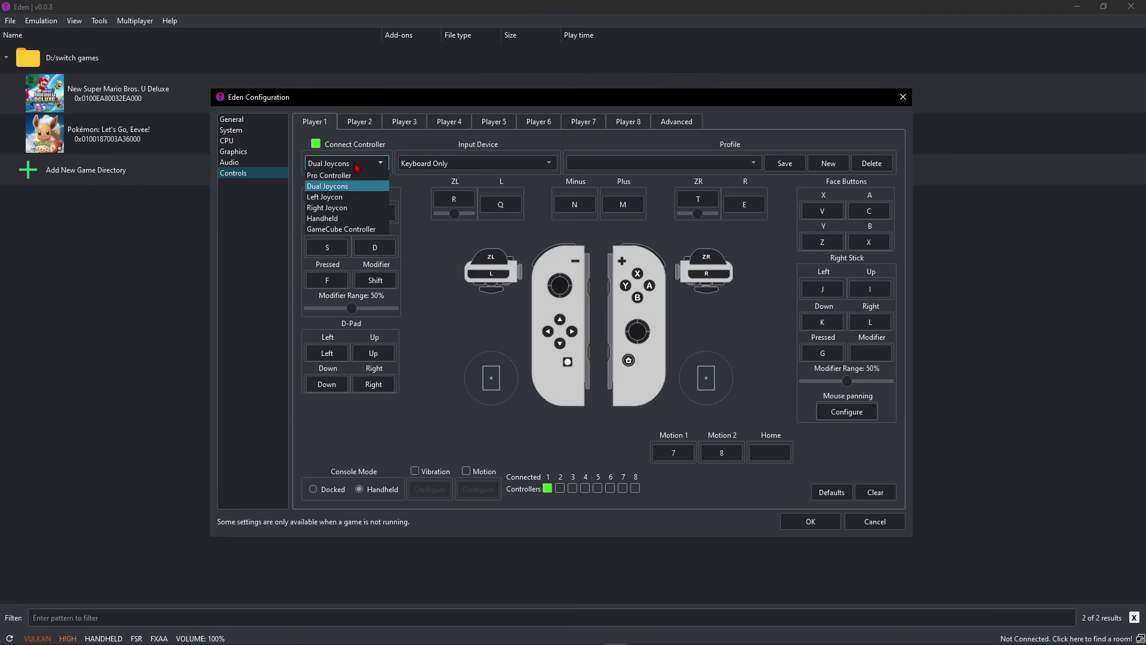
click(352, 216)
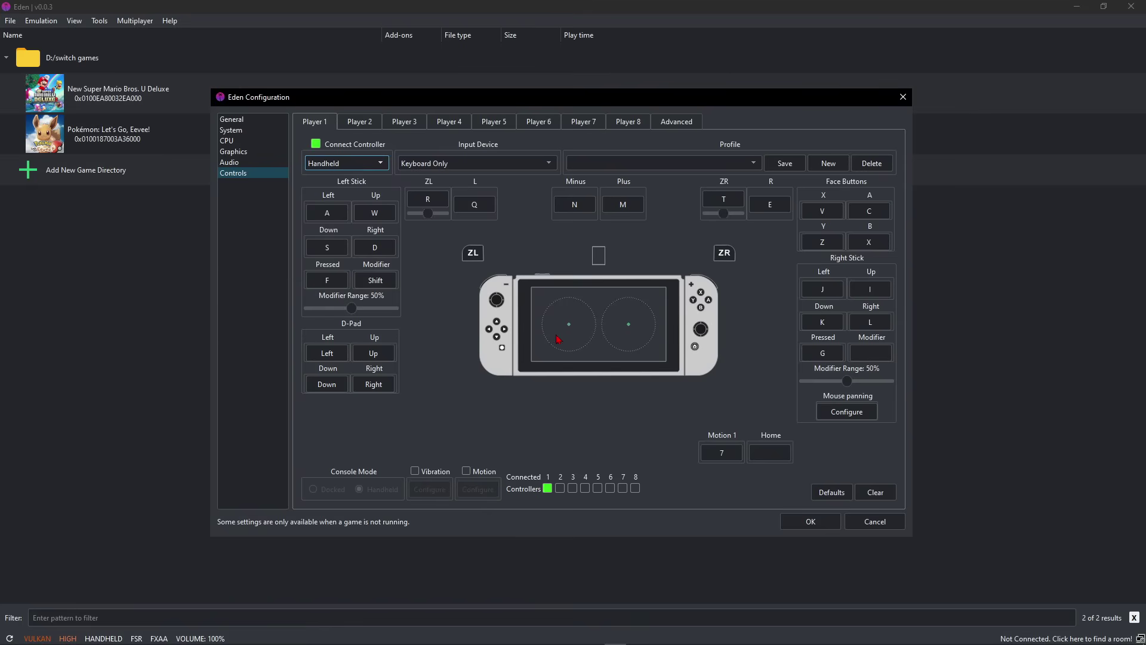
click(382, 167)
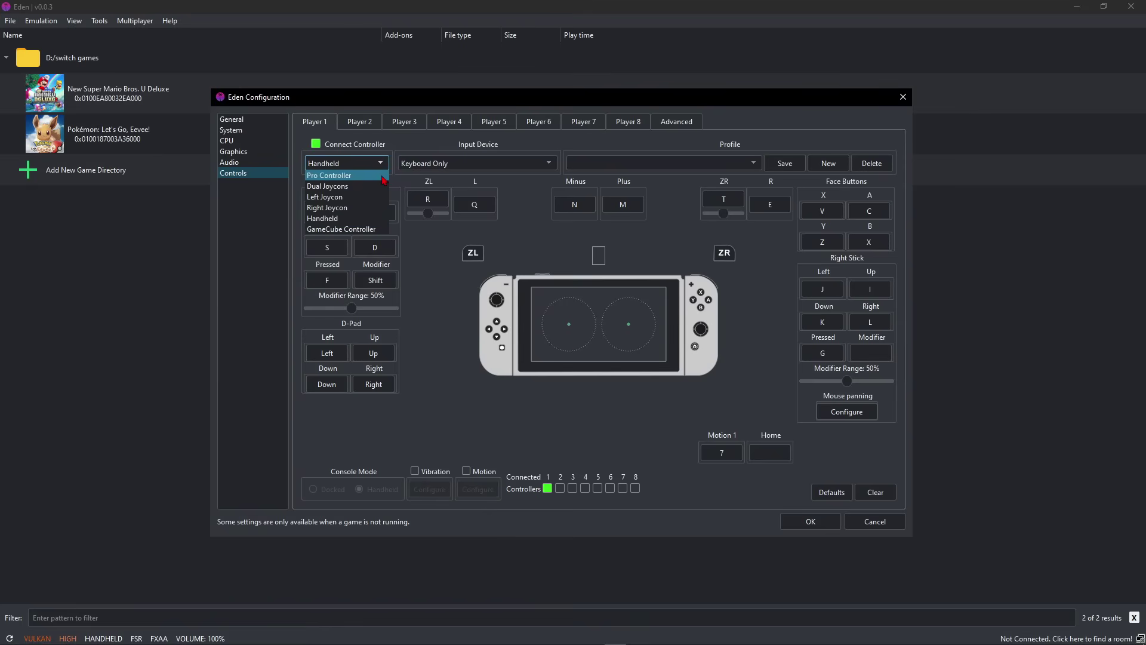
click(384, 176)
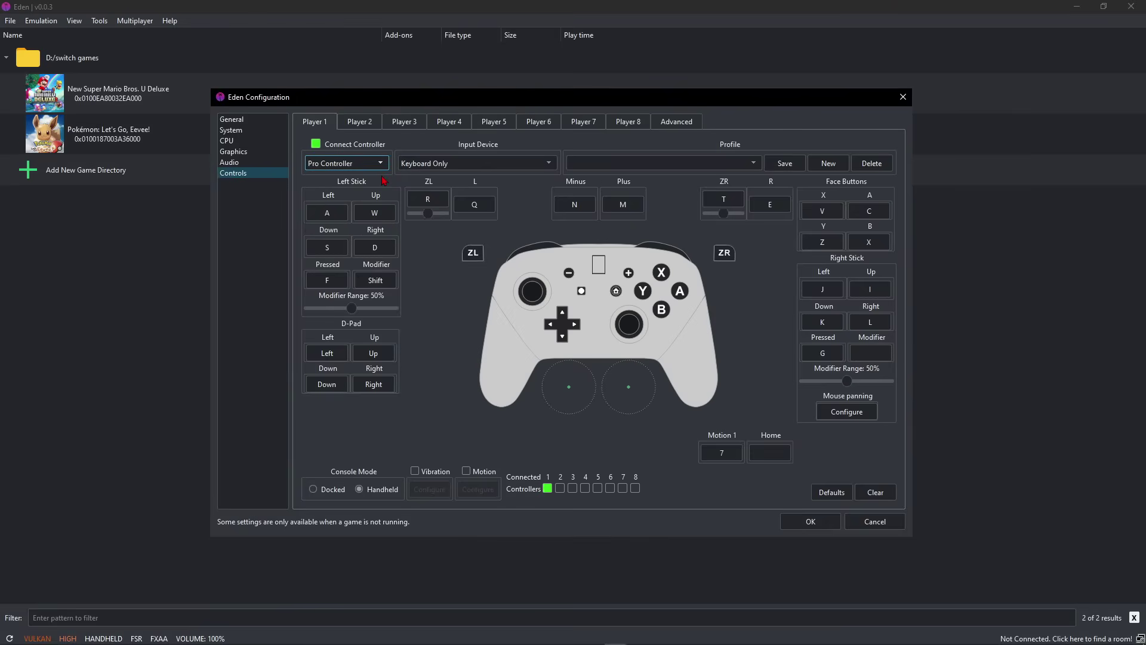
Step: Remap Player 1's left stick Left to S, then restore it to A
click(439, 165)
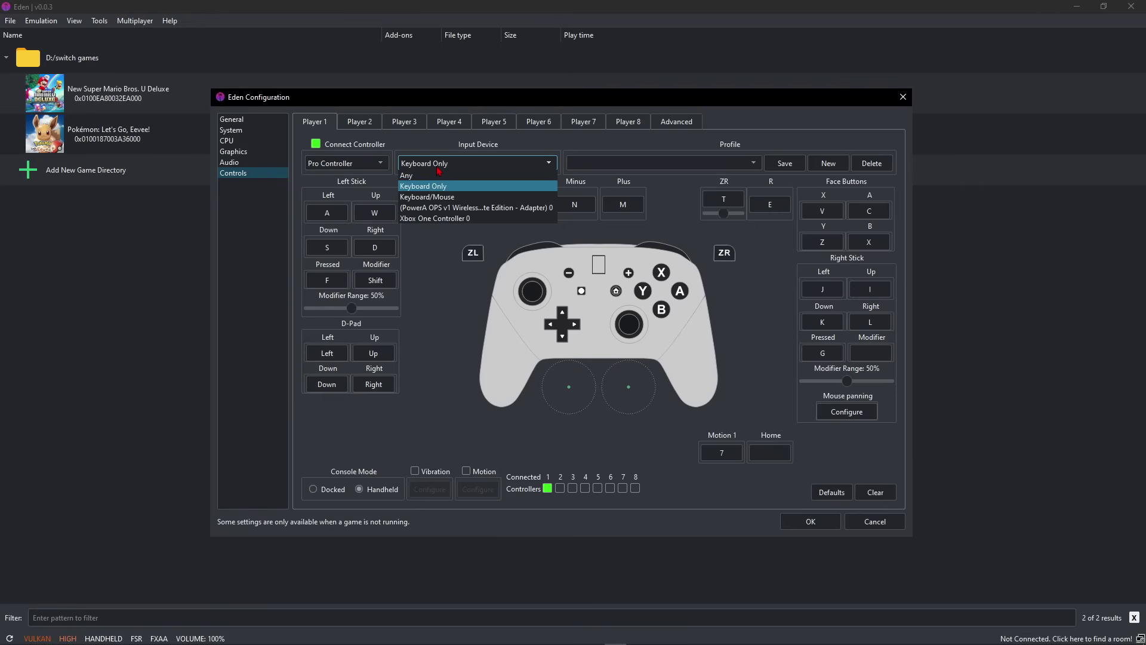
click(438, 187)
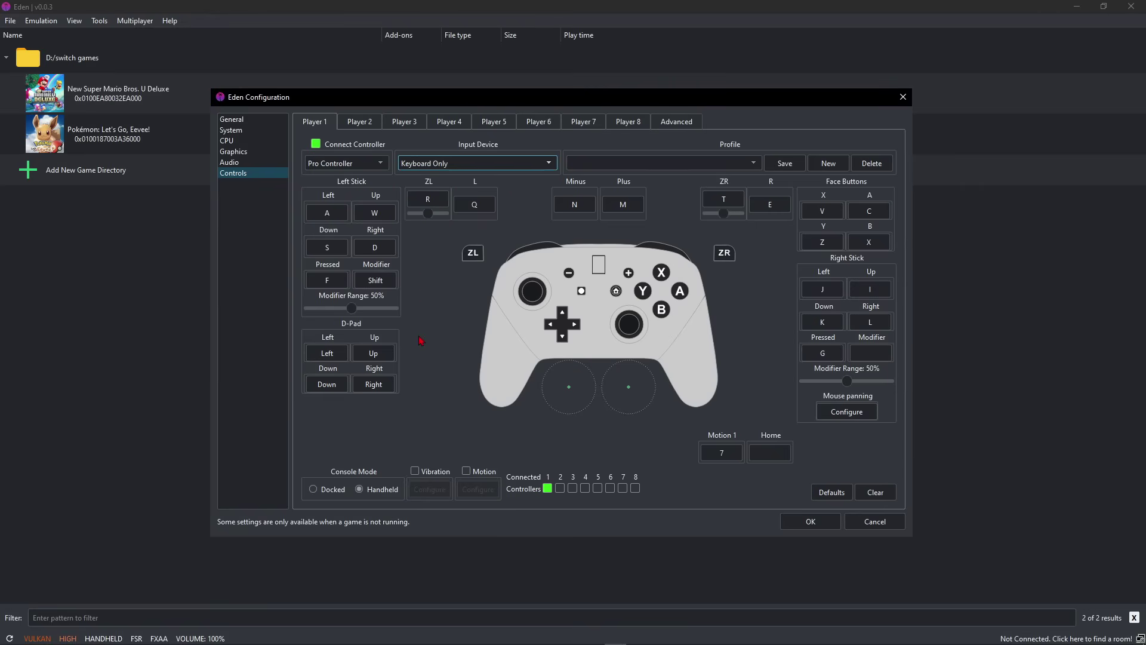
click(335, 220)
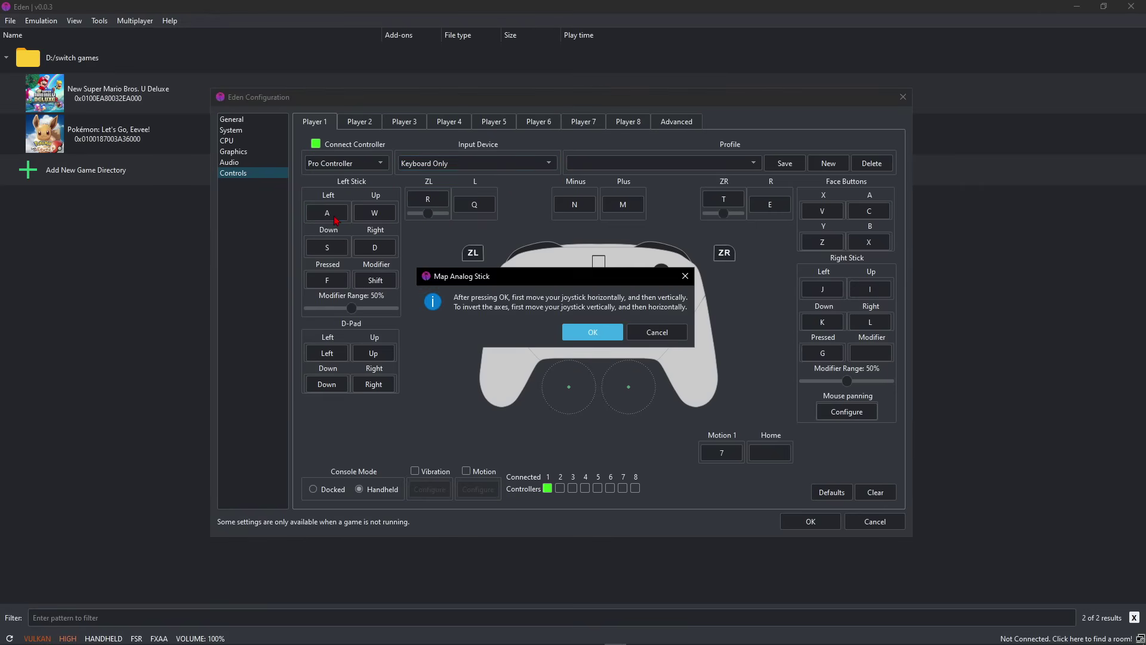
click(578, 332)
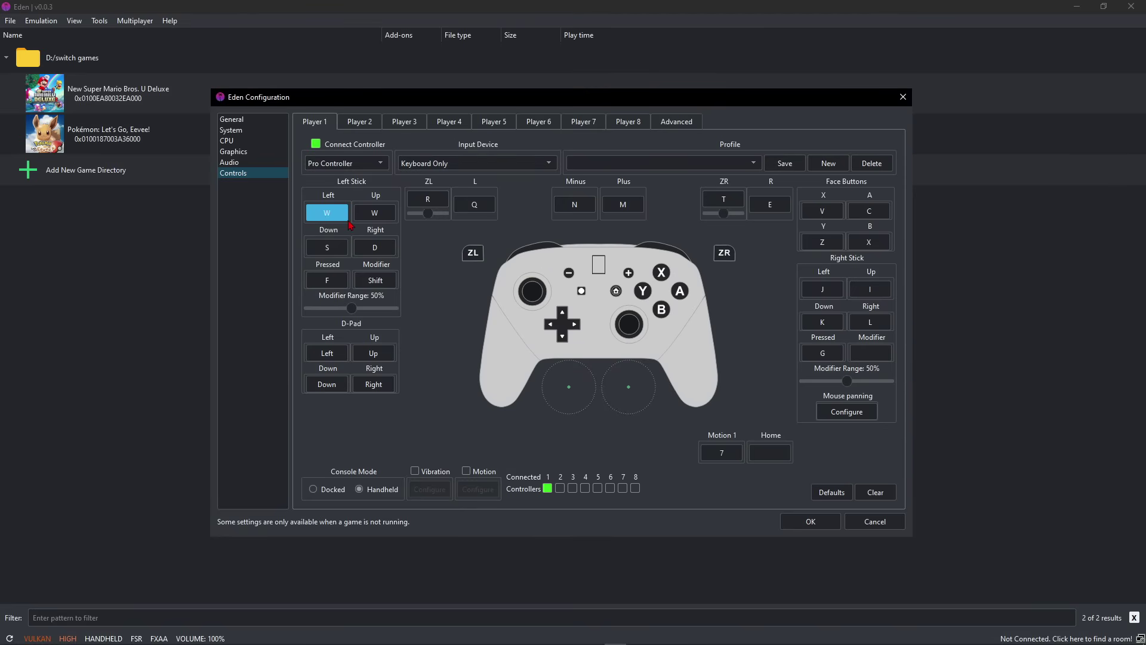
key(s)
click(329, 216)
key(a)
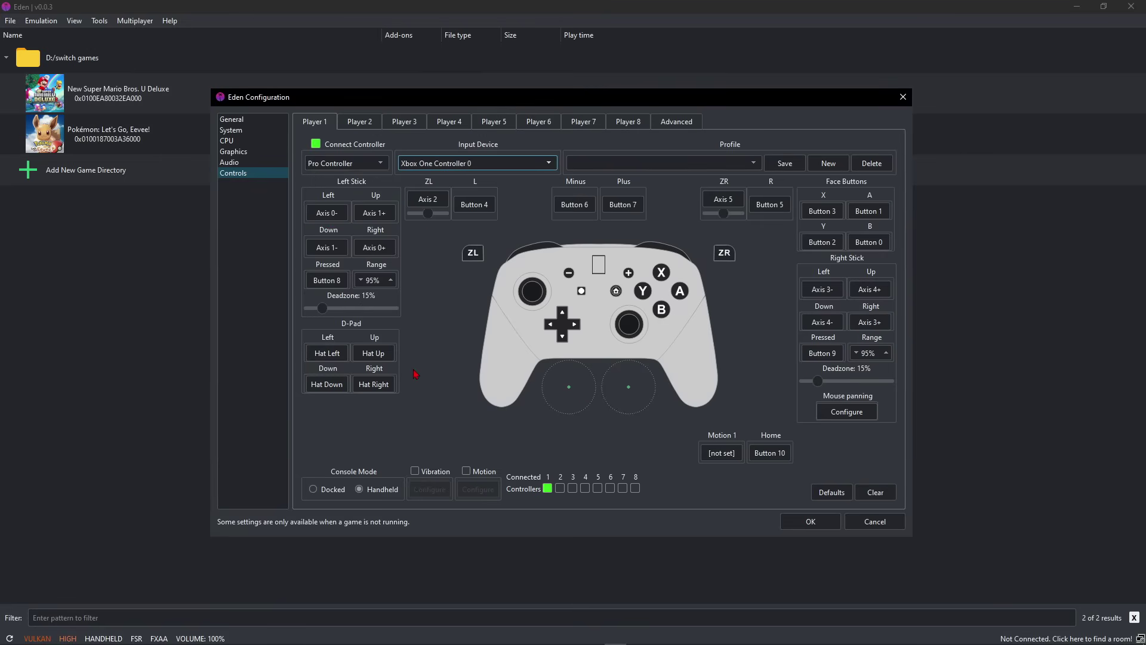
Step: Set Input Device to Xbox One Controller 0, choose Docked console mode, and close the configuration
click(425, 163)
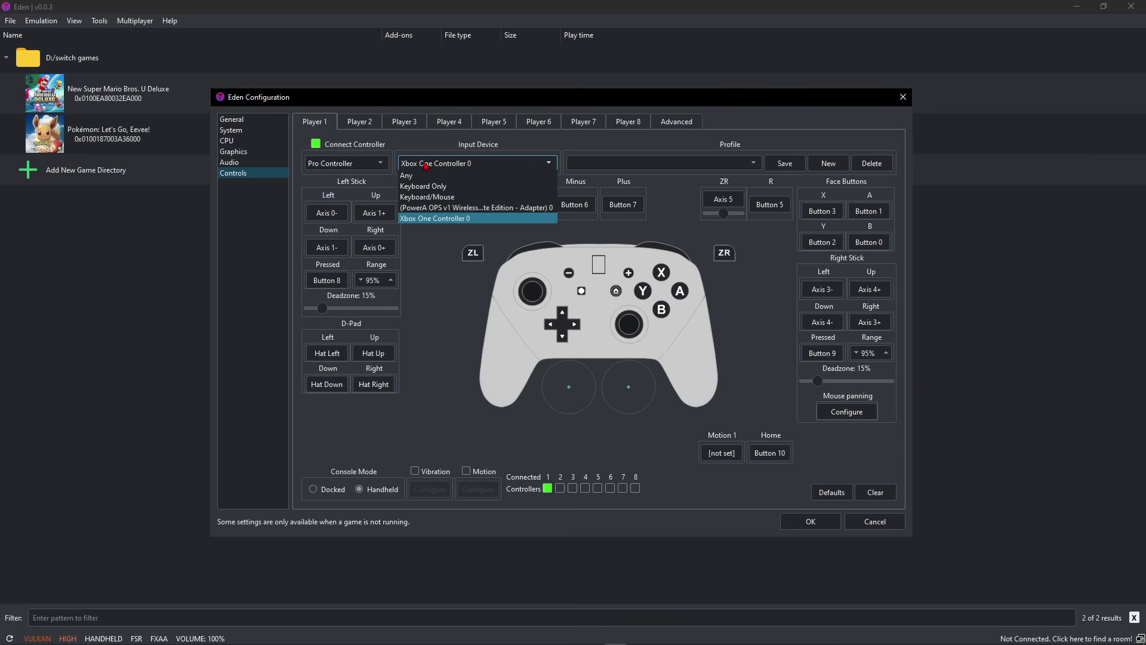
click(434, 219)
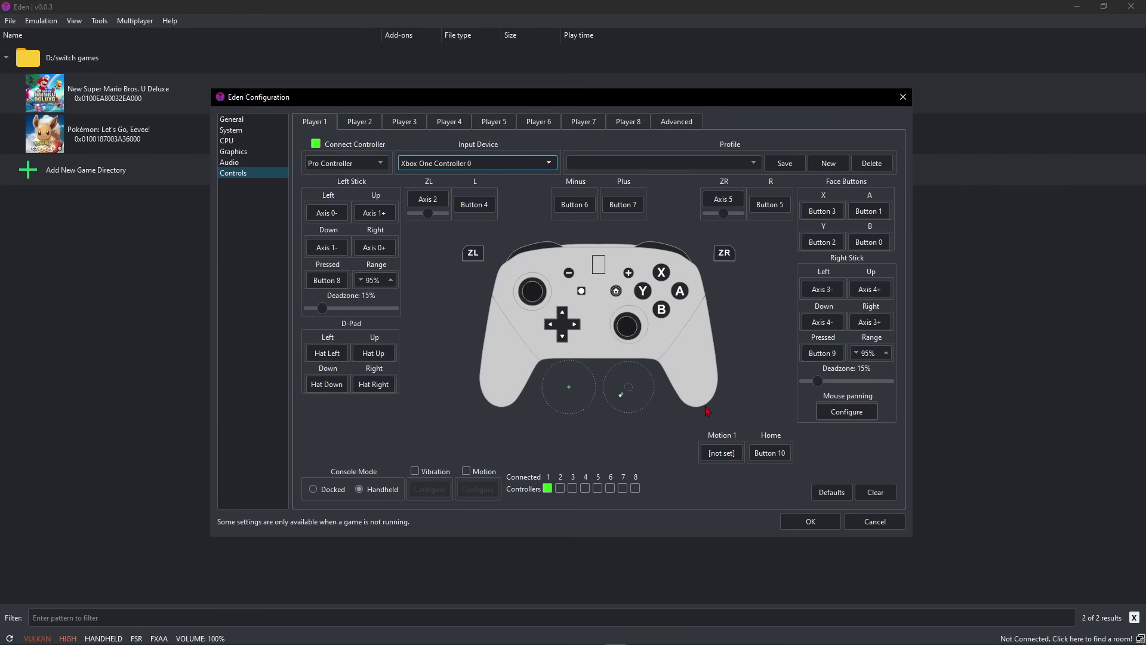
click(332, 494)
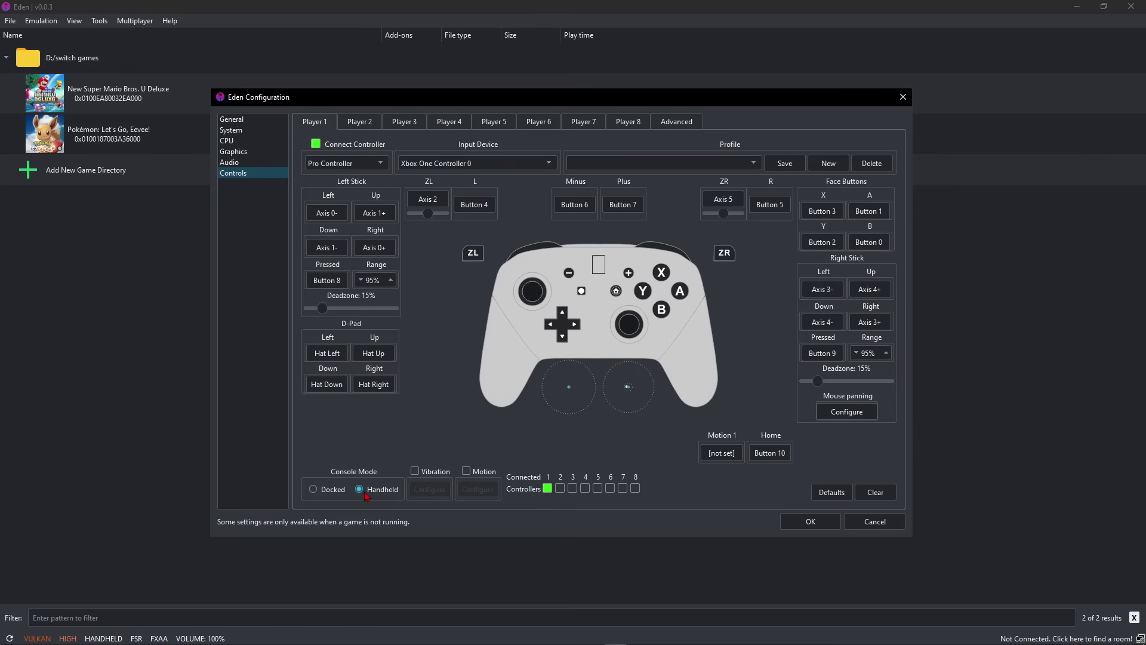
click(323, 495)
key(Return)
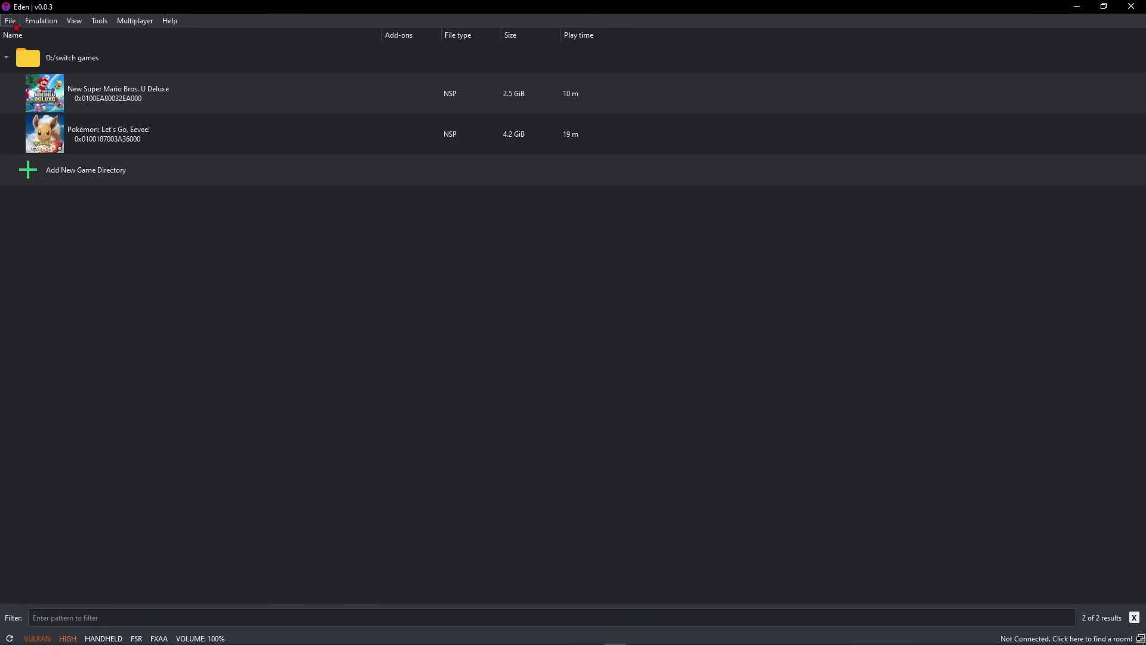
Step: Install the 34,753 KB Pokémon: Let's Go, Eevee! update .nsp to NAND and dismiss the results
click(13, 23)
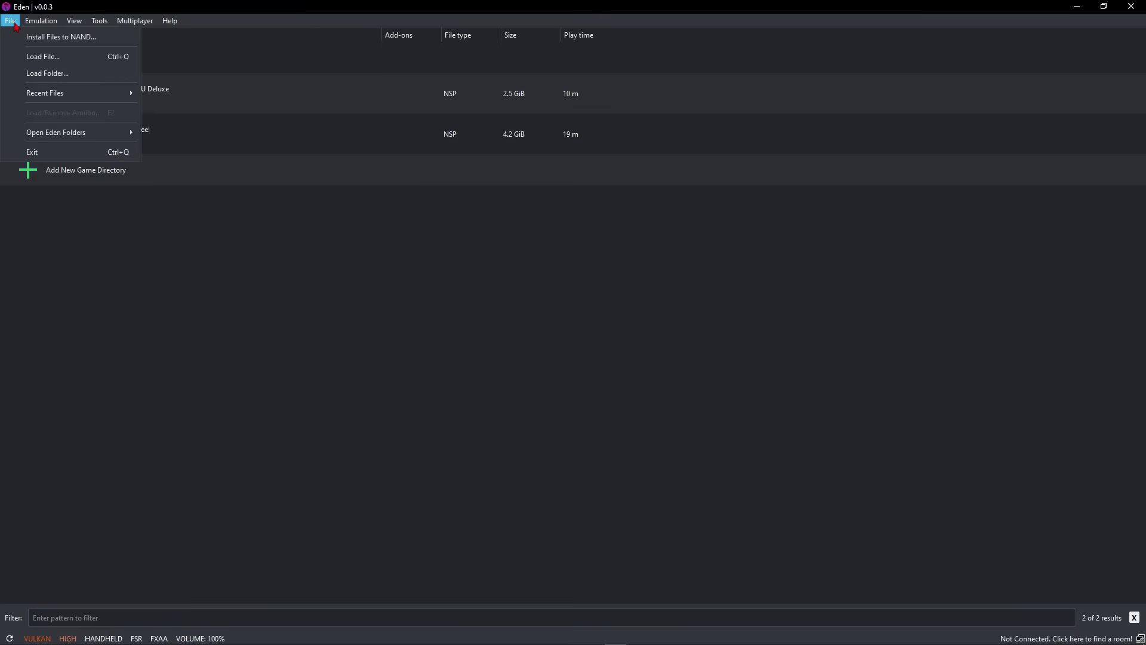
click(83, 39)
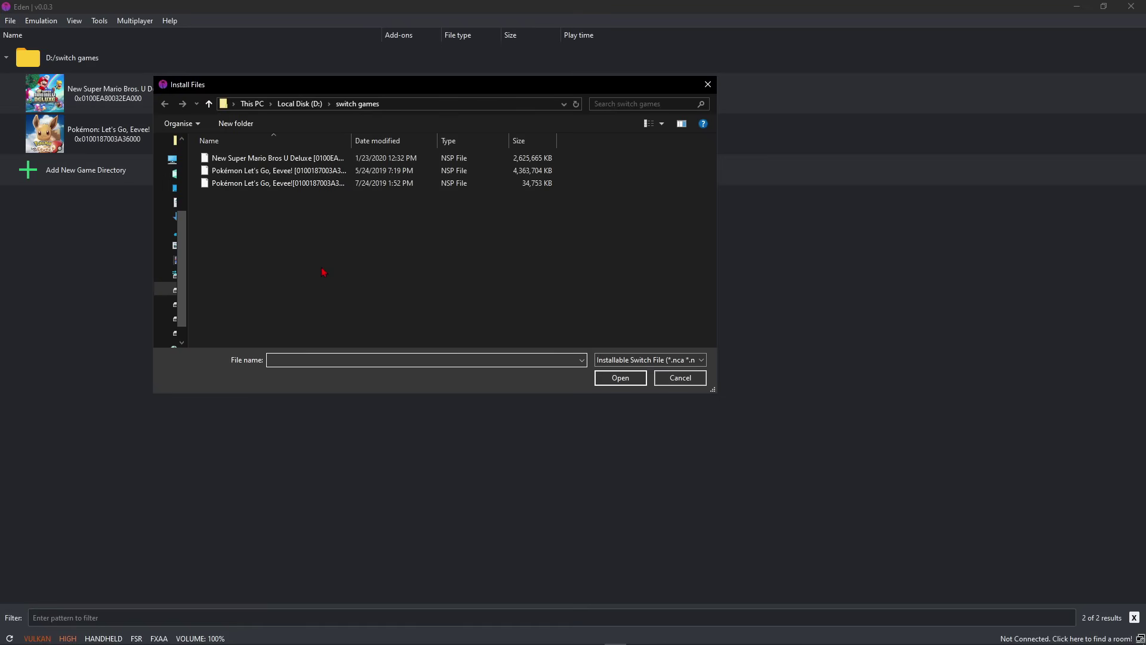
click(277, 183)
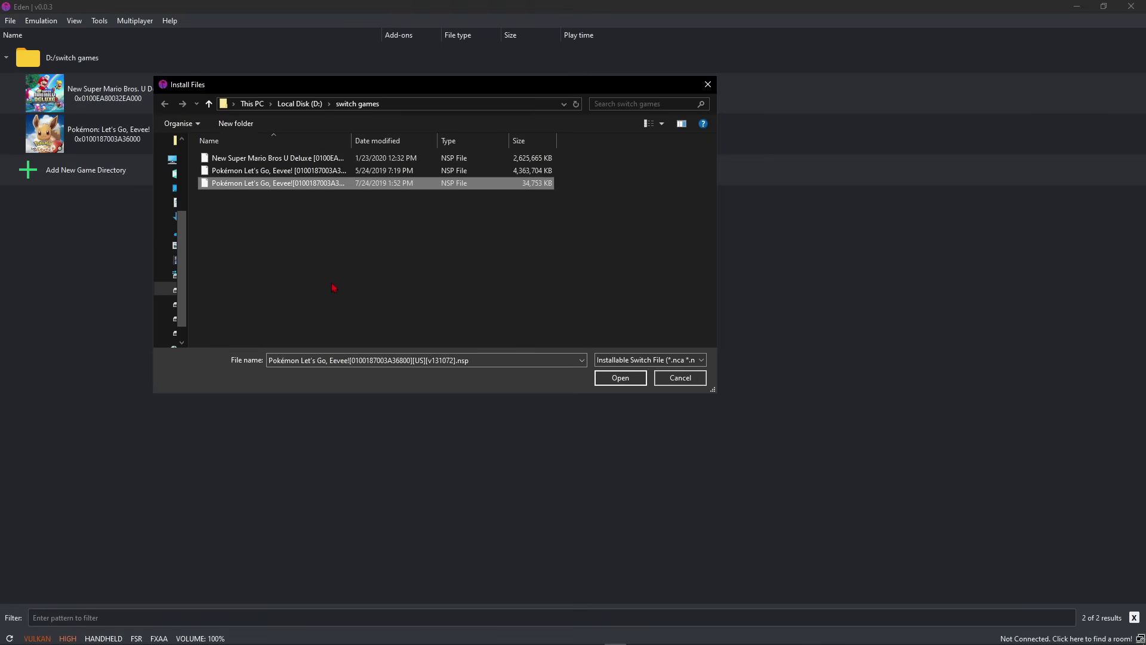
click(617, 379)
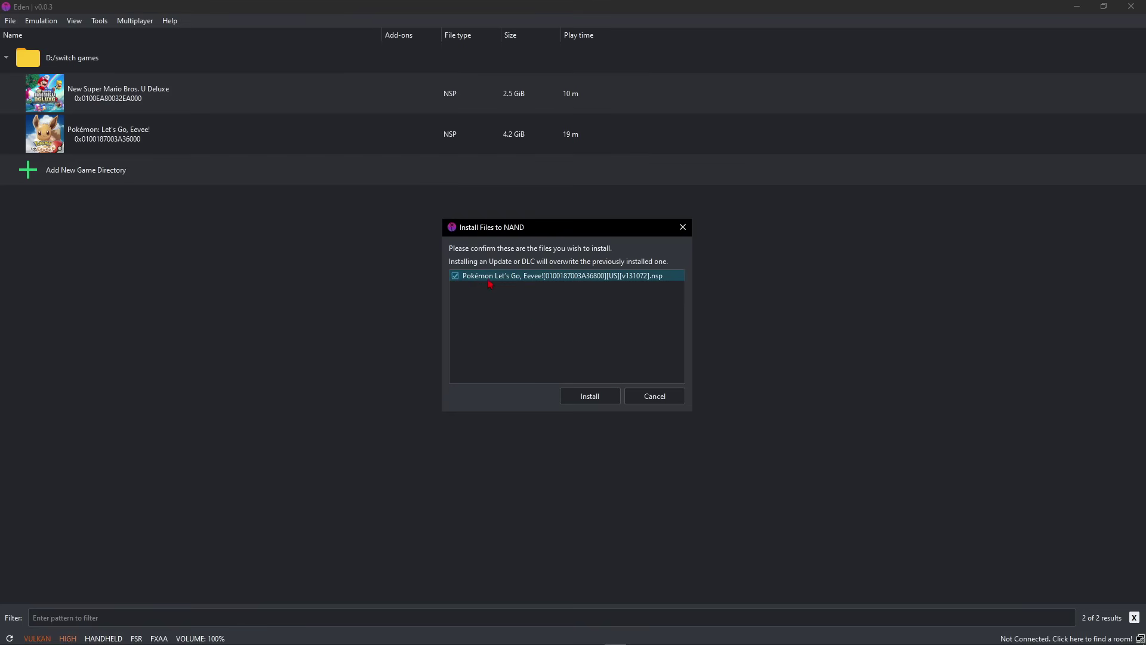
click(591, 395)
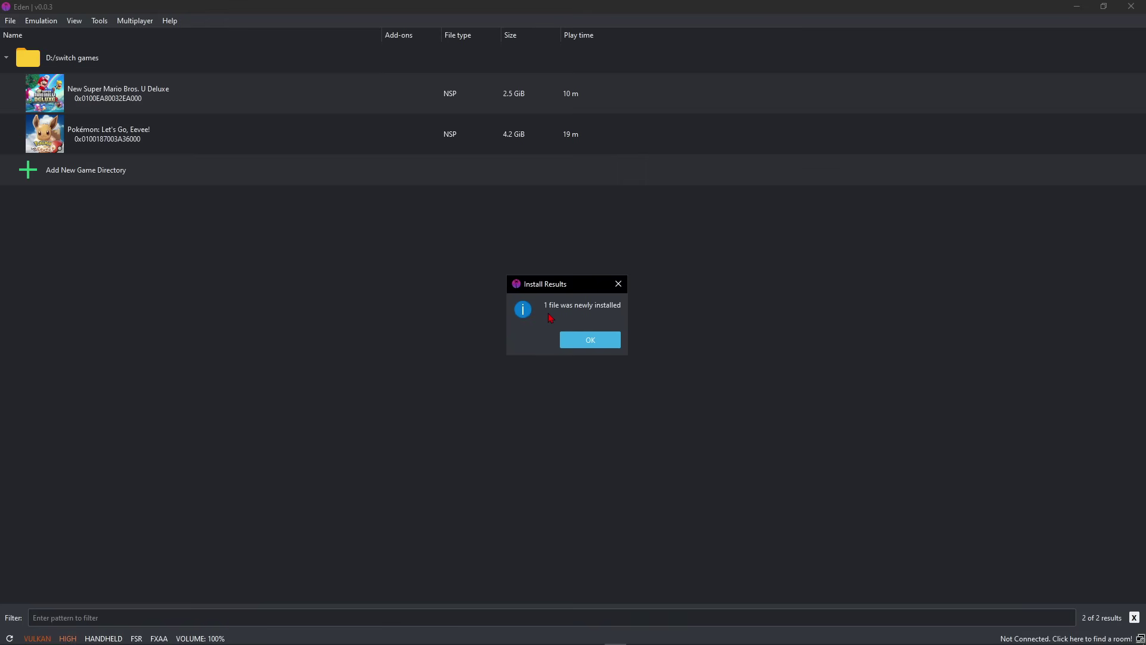
drag(547, 290, 542, 290)
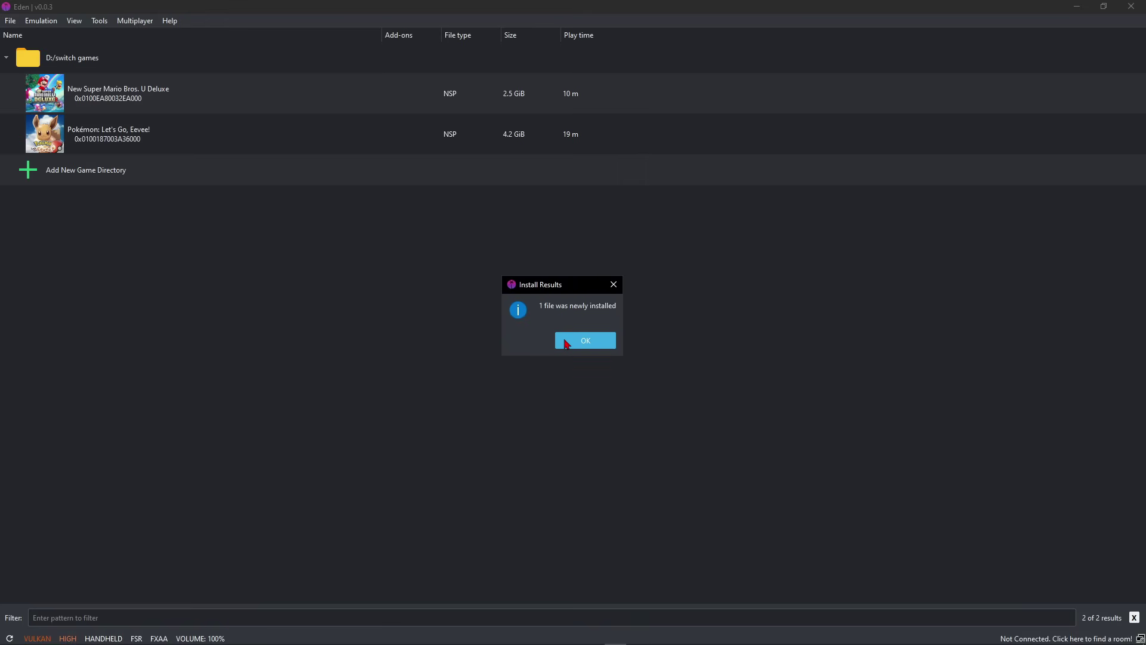
click(566, 341)
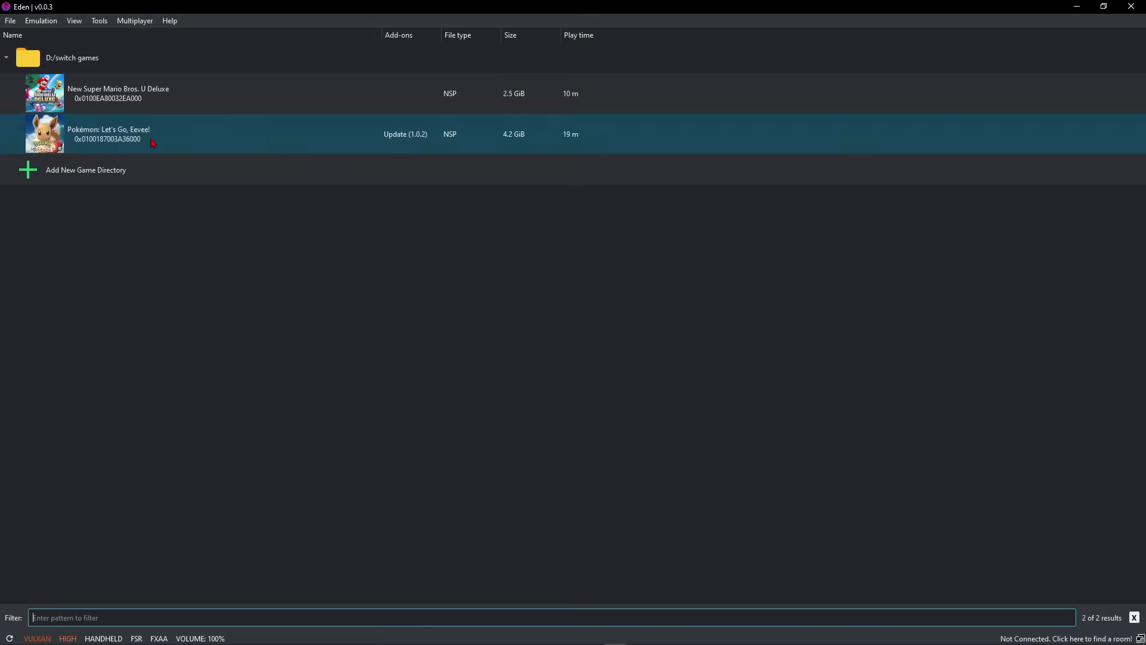
right_click(153, 142)
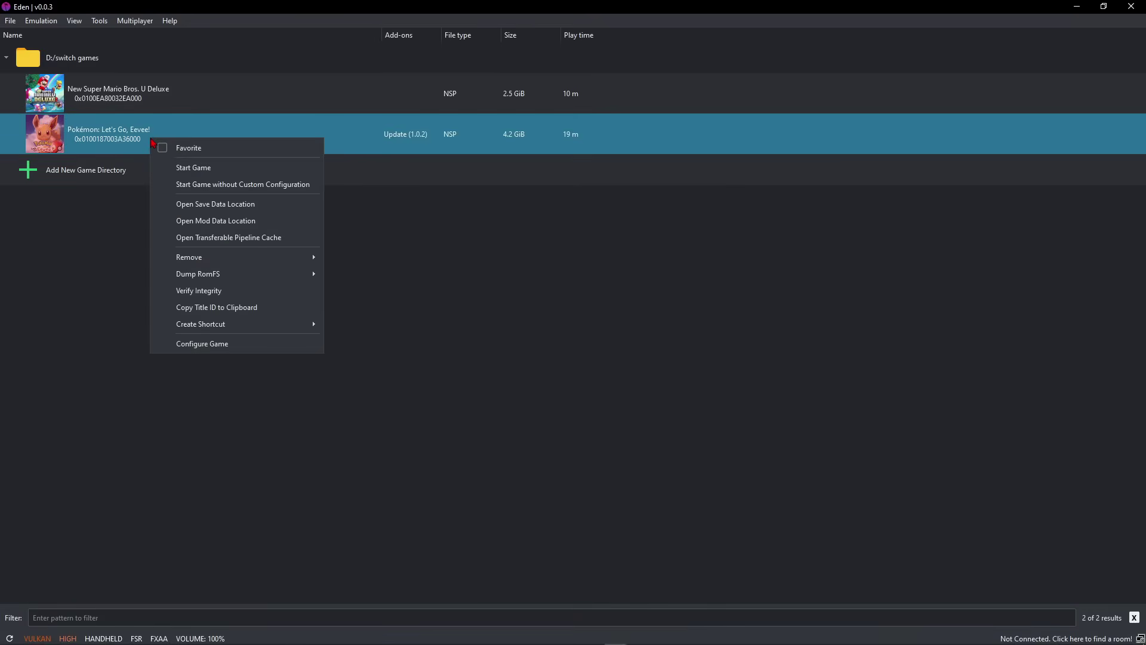
click(220, 346)
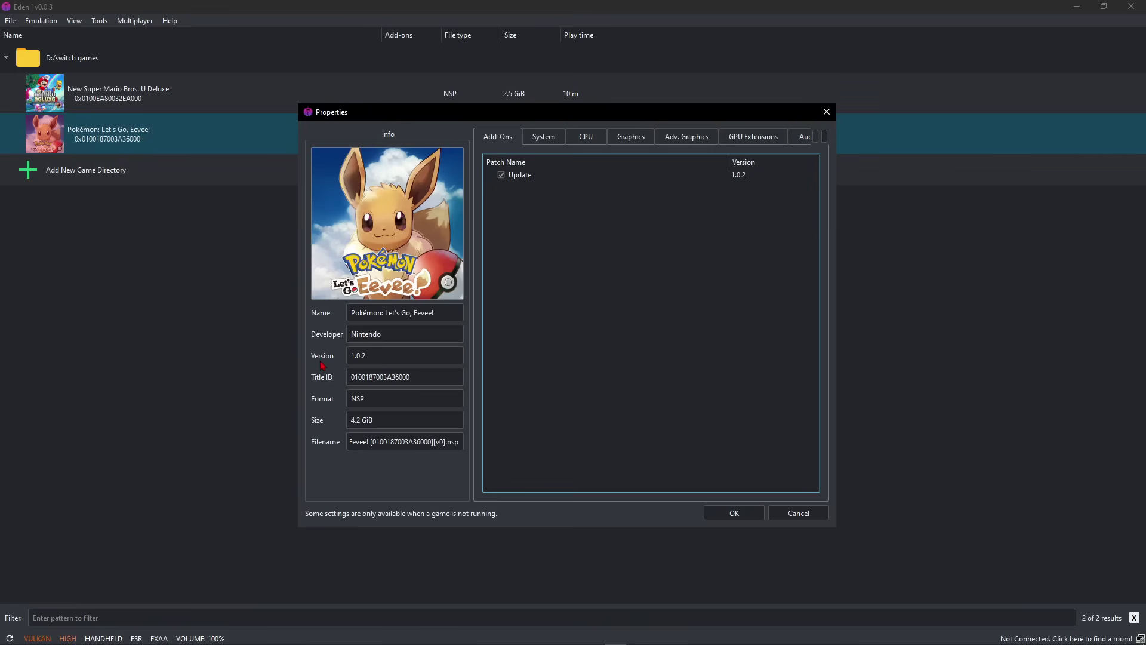
drag(372, 360, 355, 360)
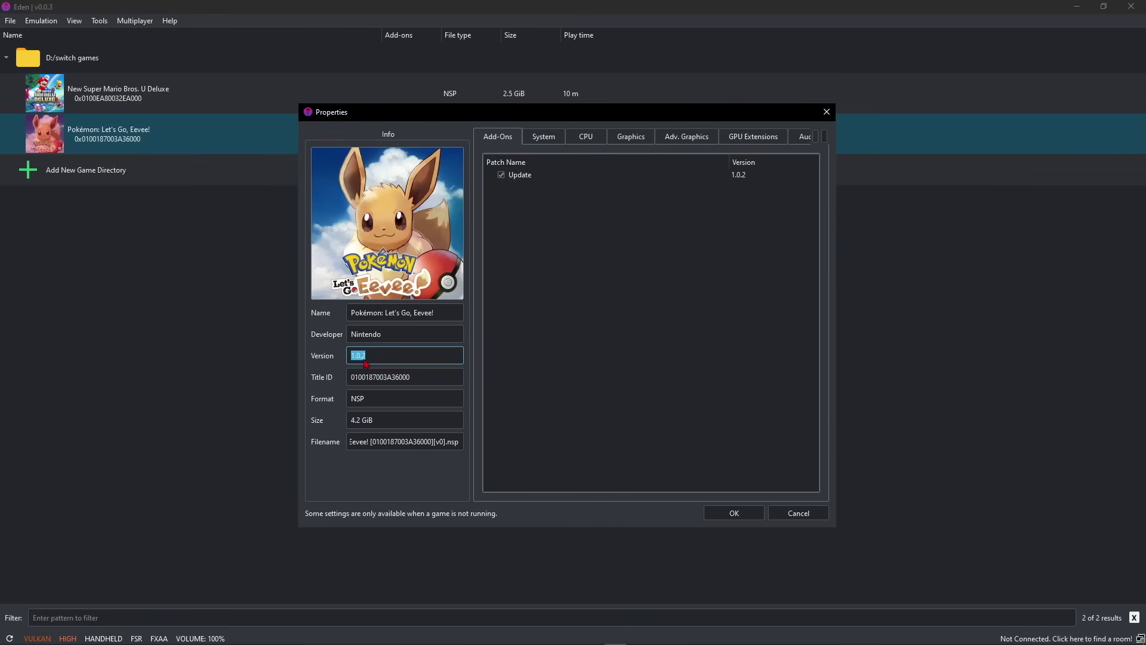
click(369, 364)
drag(407, 115, 400, 112)
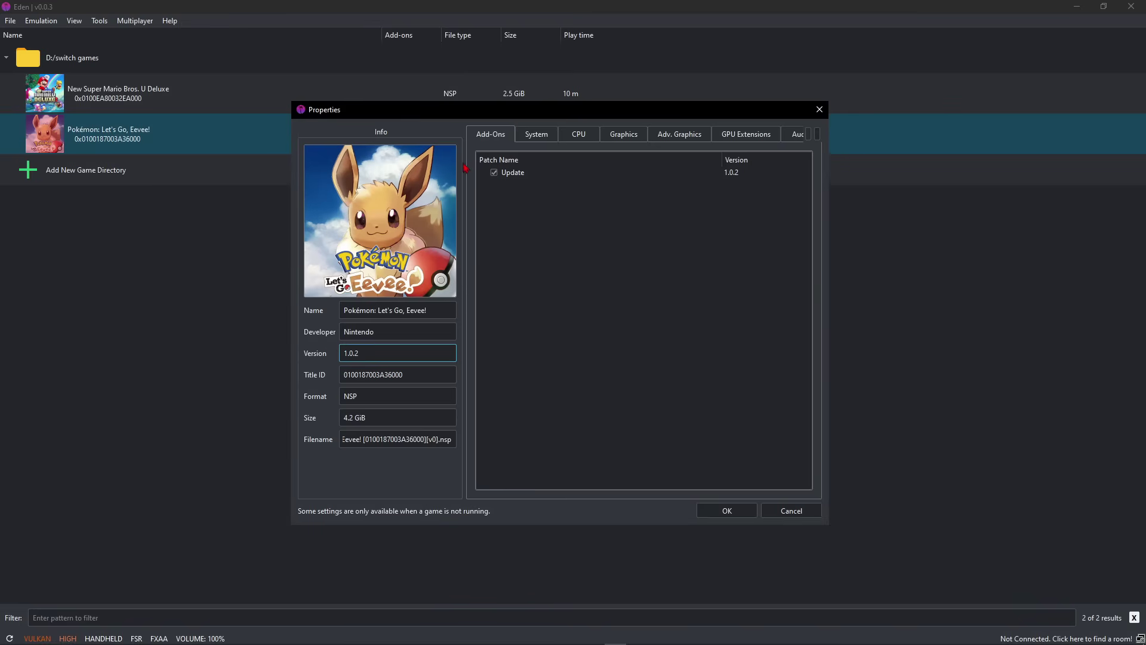
click(494, 174)
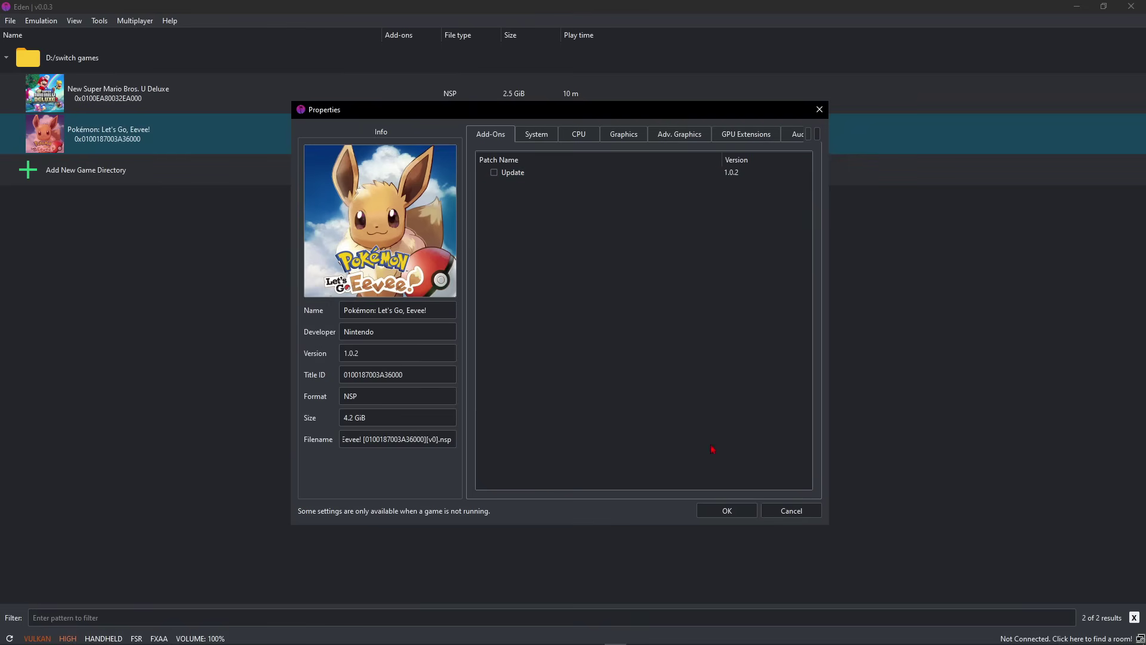
click(726, 511)
click(386, 131)
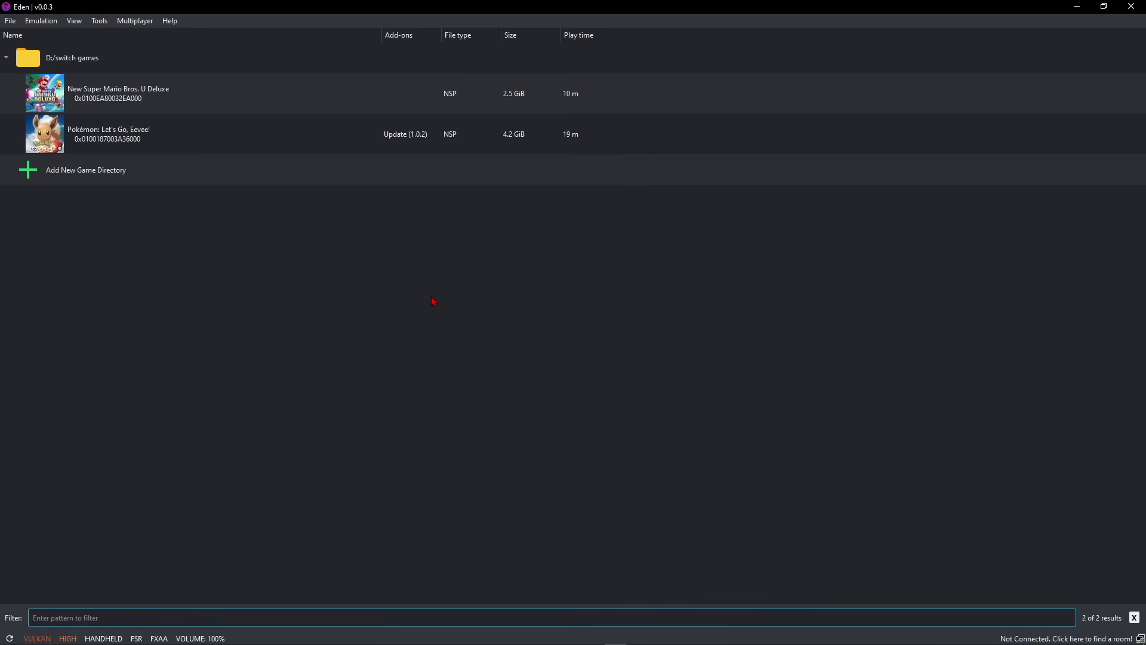
Step: Start Pokémon: Let's Go, Eevee! from the game list
double_click(170, 137)
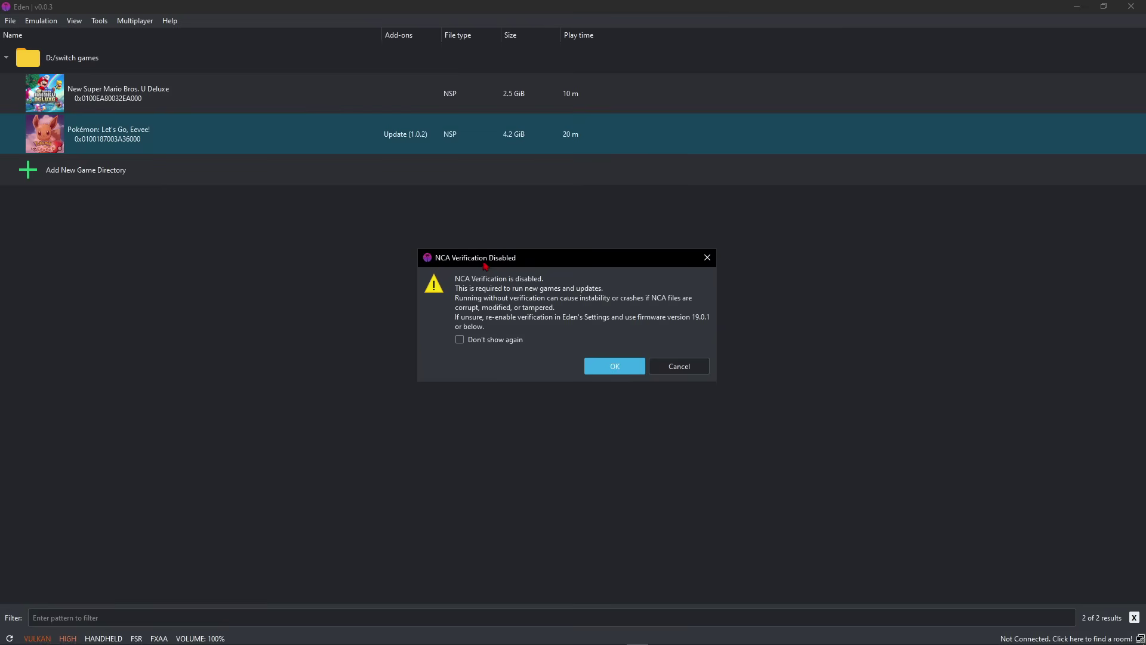
drag(485, 265, 465, 260)
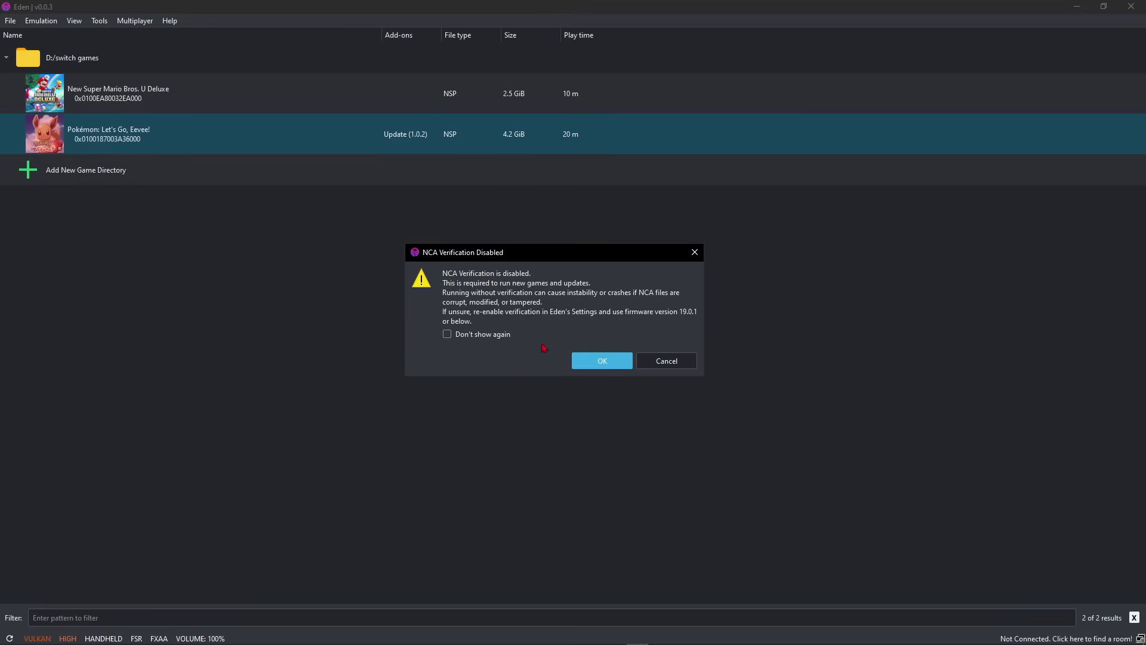